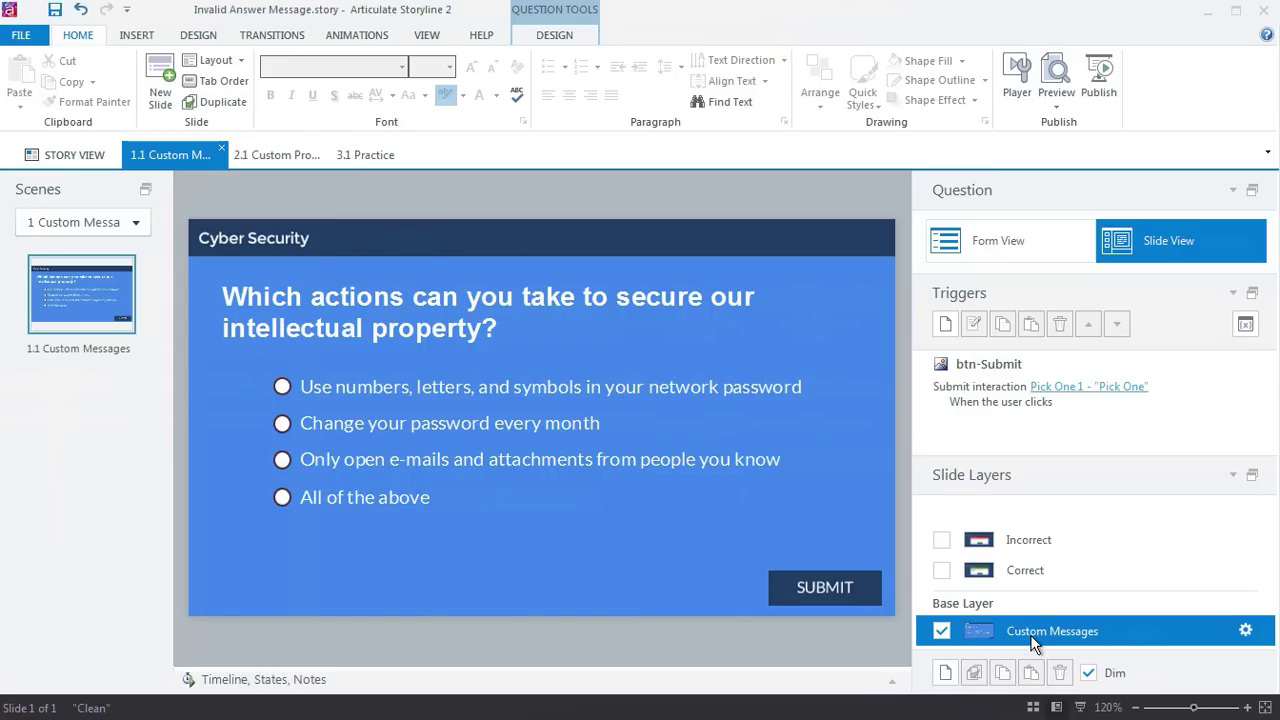
Look over the Correct and Incorrect feedback layers, then preview the Cyber Security question slide.
{"action": "left_click", "coordinate": [1039, 571]}
{"action": "left_click", "coordinate": [1093, 543]}
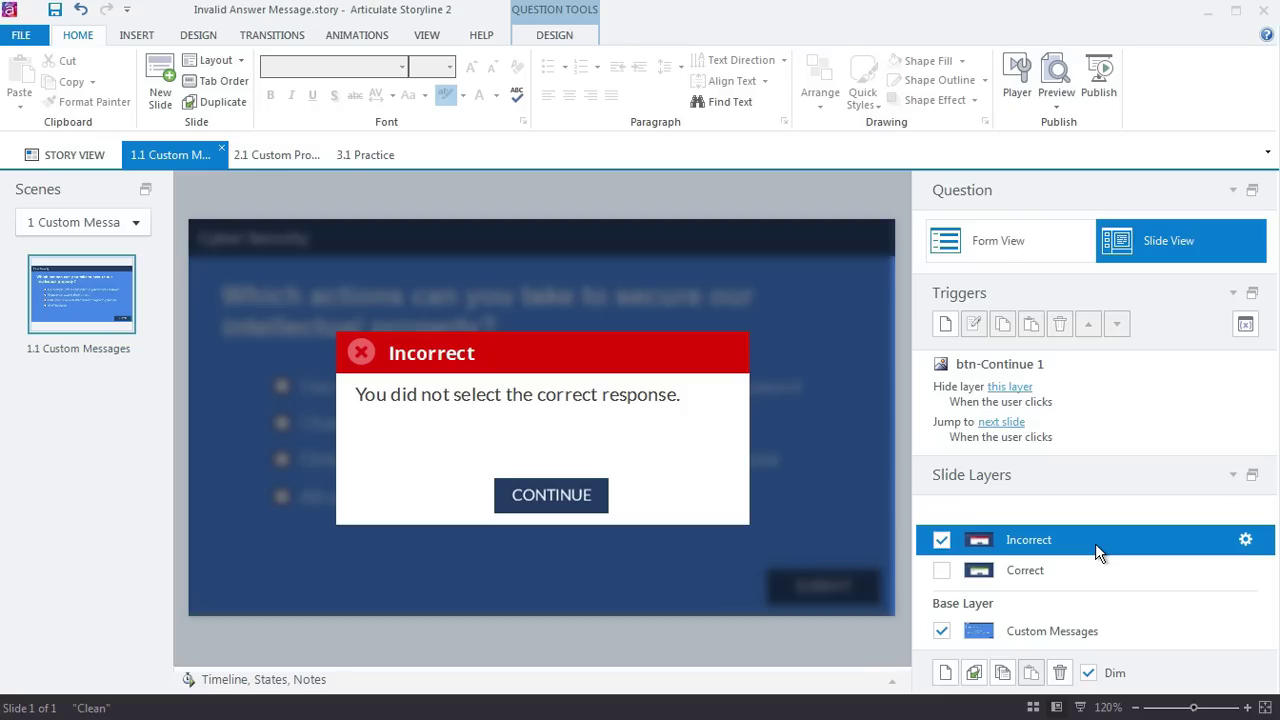
{"action": "key", "text": "ctrl+F12"}
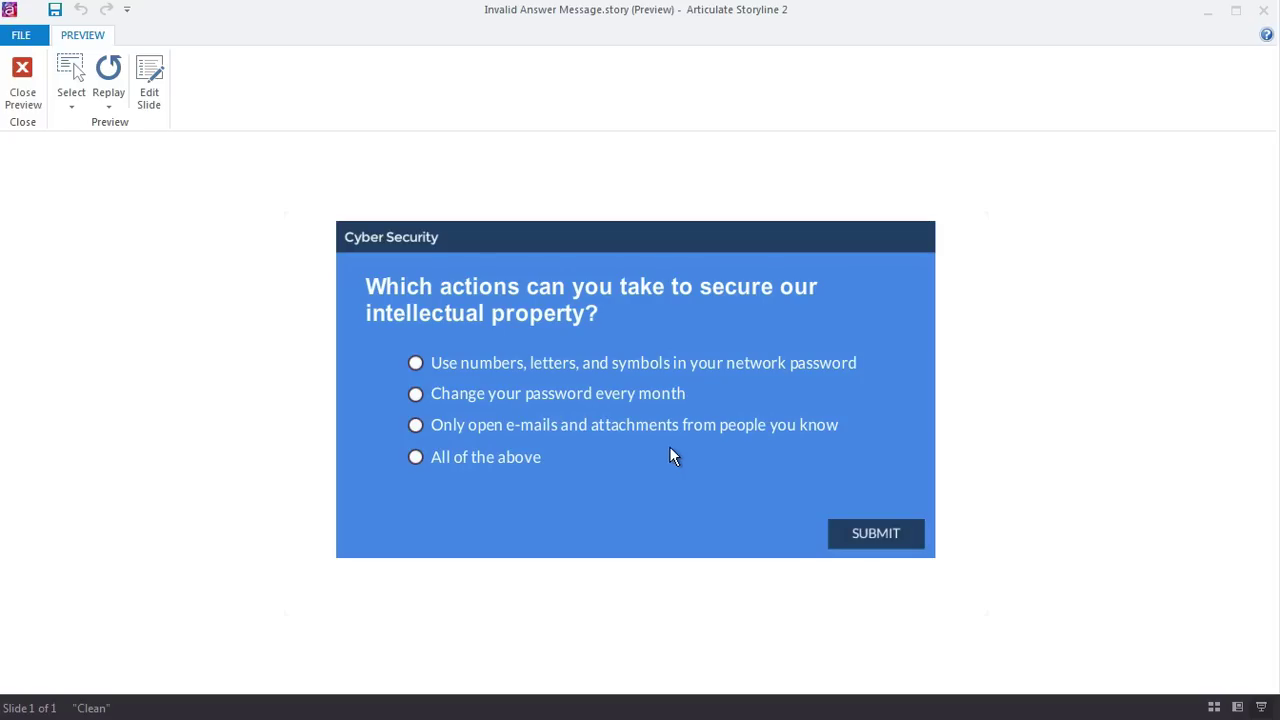
Submit the previewed question with no answer chosen to see the default message.
{"action": "left_click", "coordinate": [885, 535]}
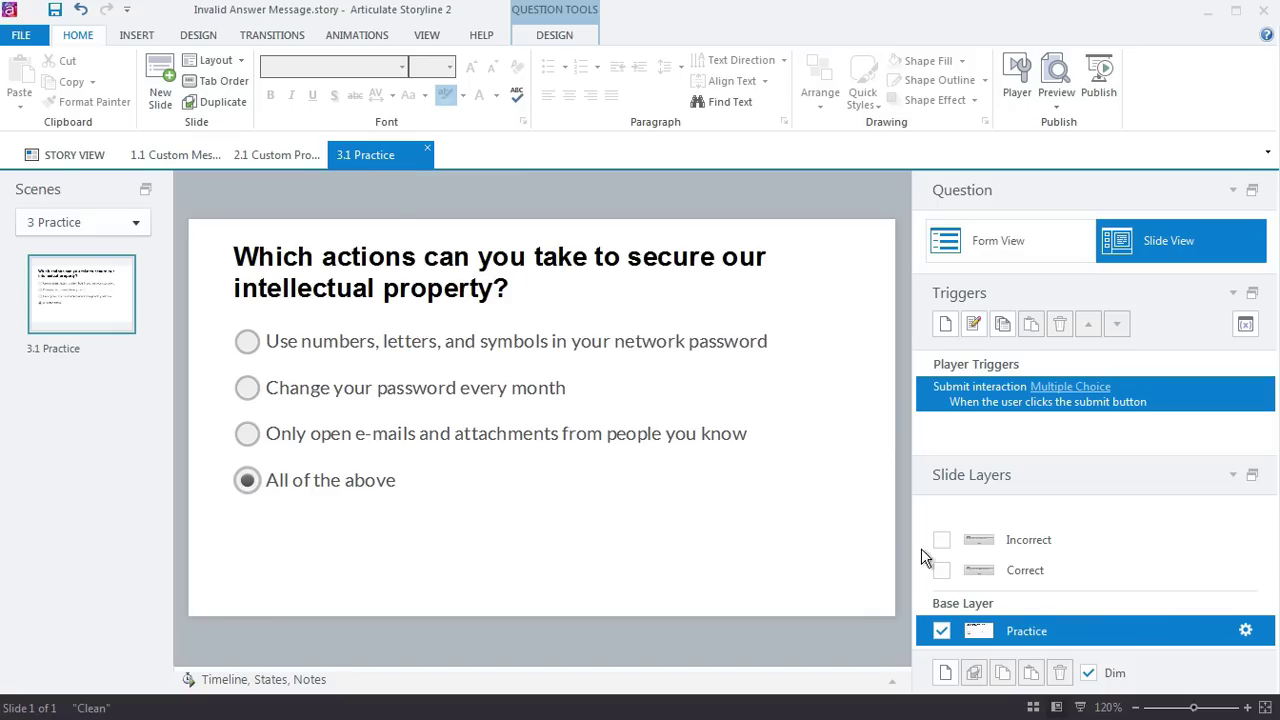
Recheck the Correct and Incorrect layers, then add a new slide layer named 'Invalid'.
{"action": "left_click", "coordinate": [999, 570]}
{"action": "left_click", "coordinate": [1019, 542]}
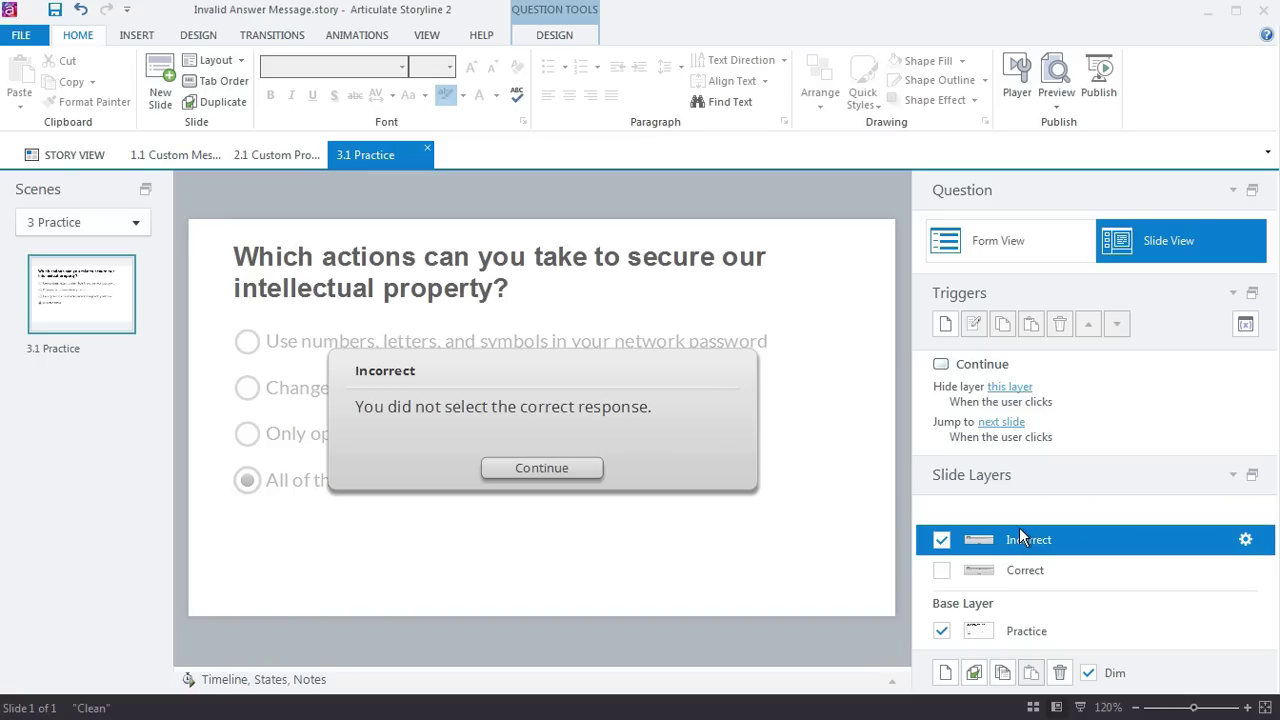
{"action": "left_click", "coordinate": [945, 673]}
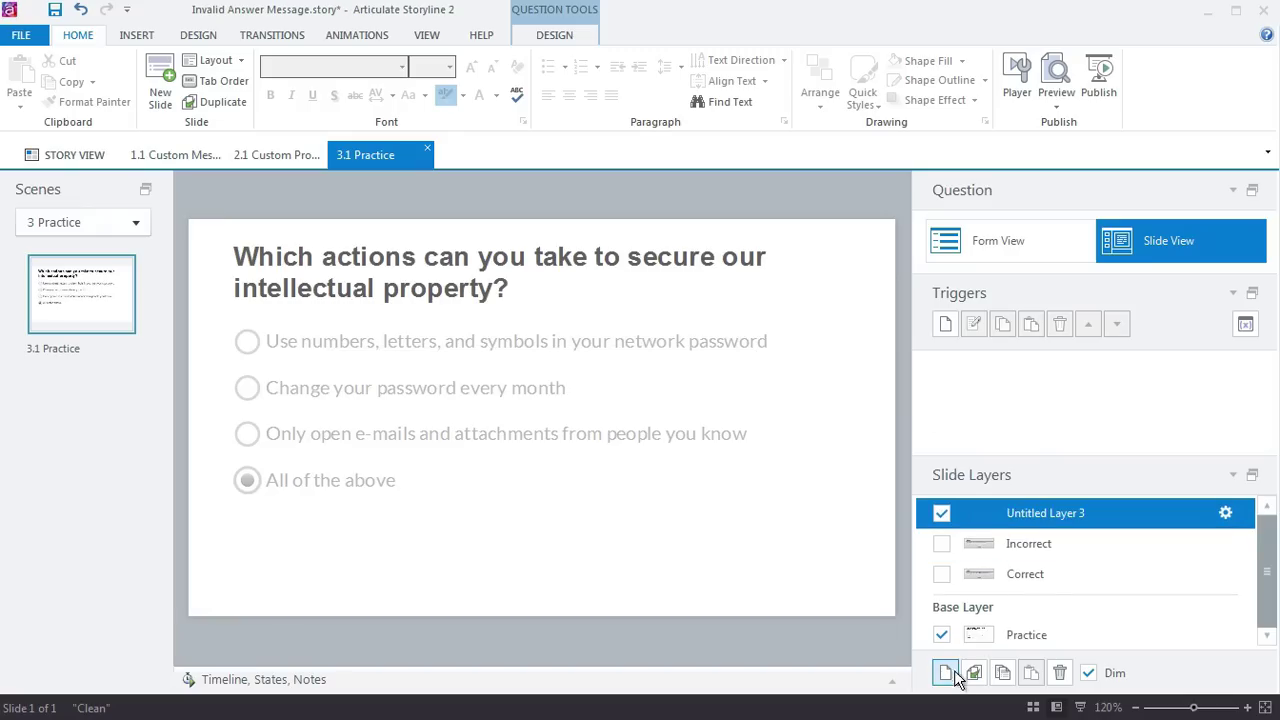
{"action": "double_click", "coordinate": [1031, 512]}
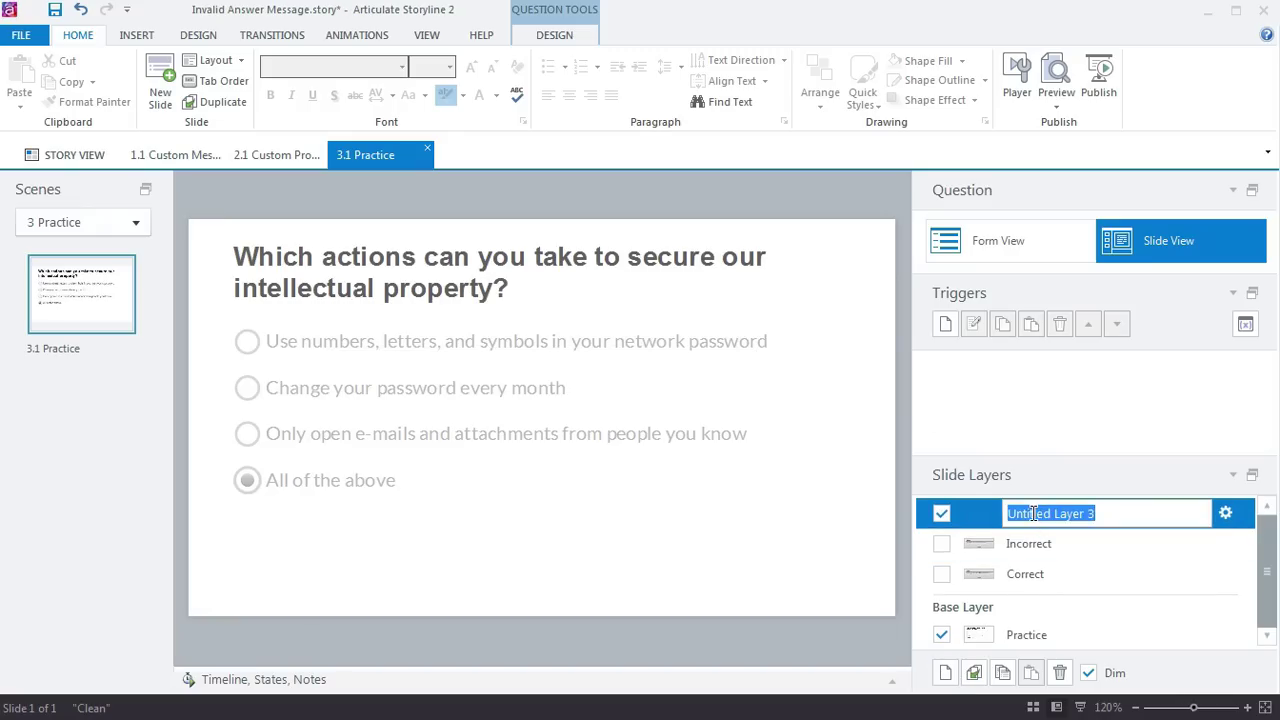
{"action": "type", "text": "Invalid"}
{"action": "key", "text": "Return"}
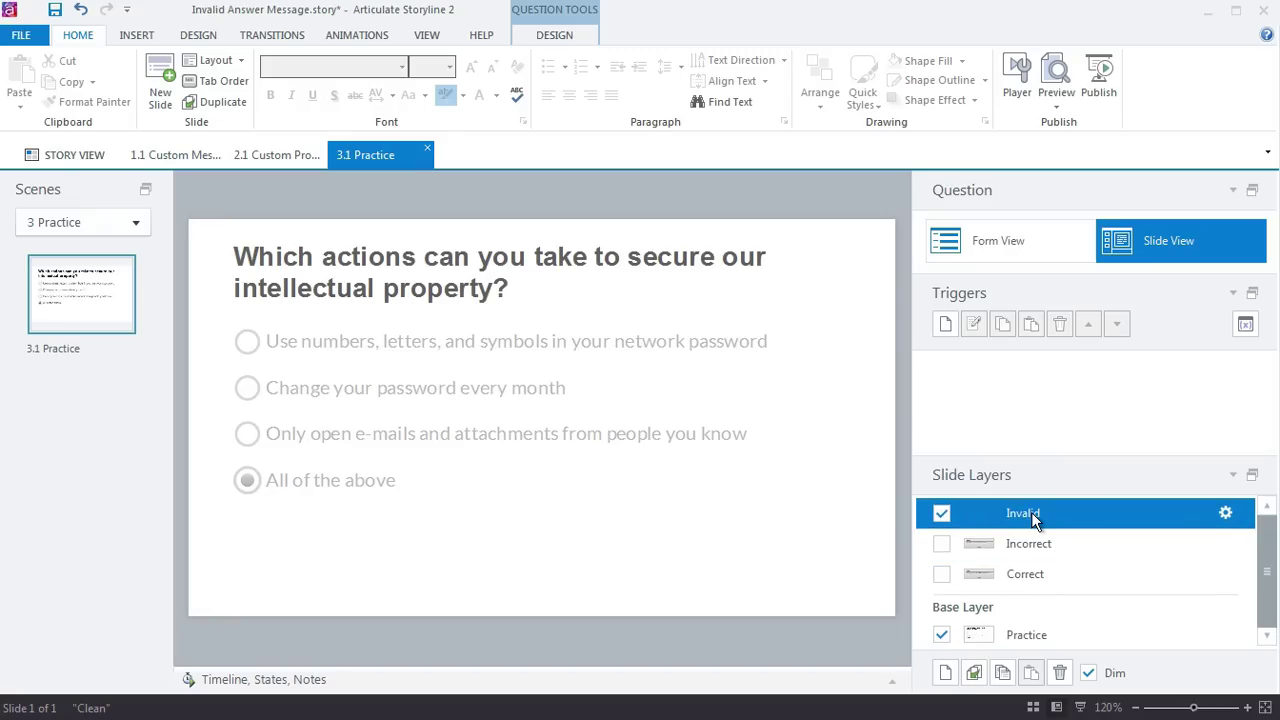
{"action": "left_click", "coordinate": [136, 37]}
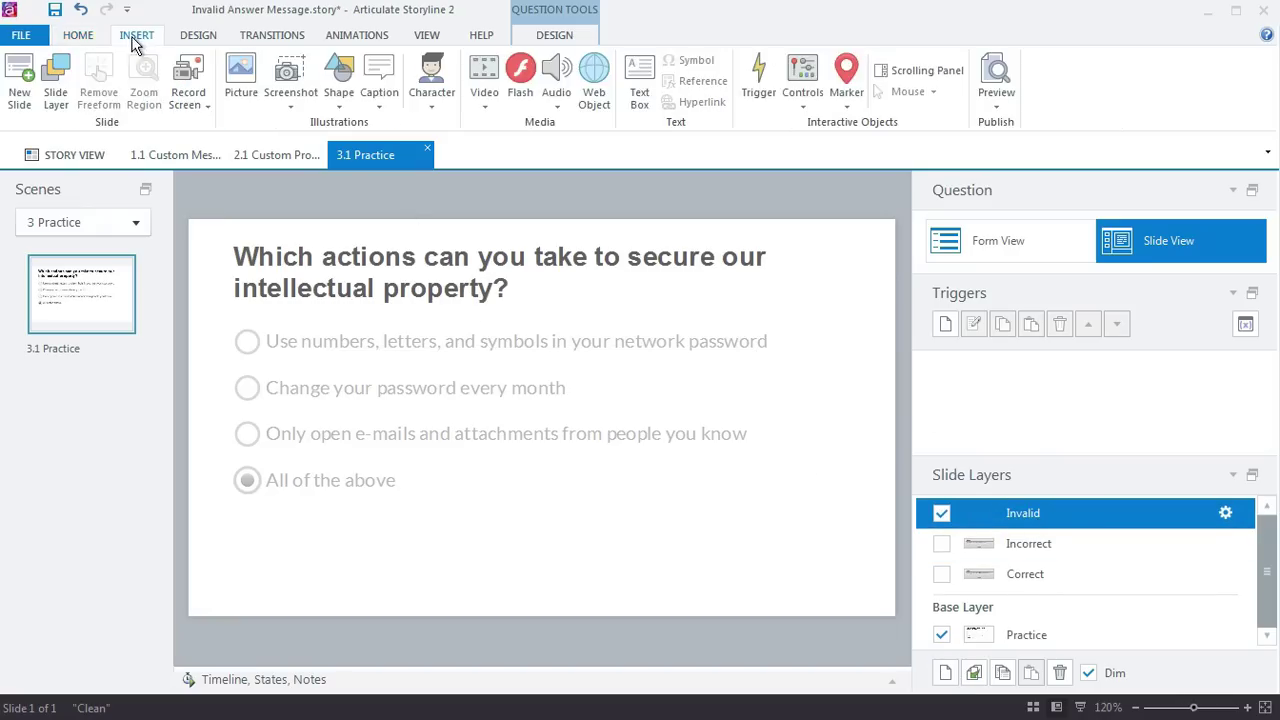
Draw a rectangle popup in the slide centre with the header 'Invalid Answer'.
{"action": "left_click", "coordinate": [341, 102]}
{"action": "left_click", "coordinate": [334, 180]}
{"action": "mouse_move", "coordinate": [417, 320]}
{"action": "left_mouse_down"}
{"action": "mouse_move", "coordinate": [521, 420]}
{"action": "mouse_move", "coordinate": [766, 514]}
{"action": "left_mouse_up"}
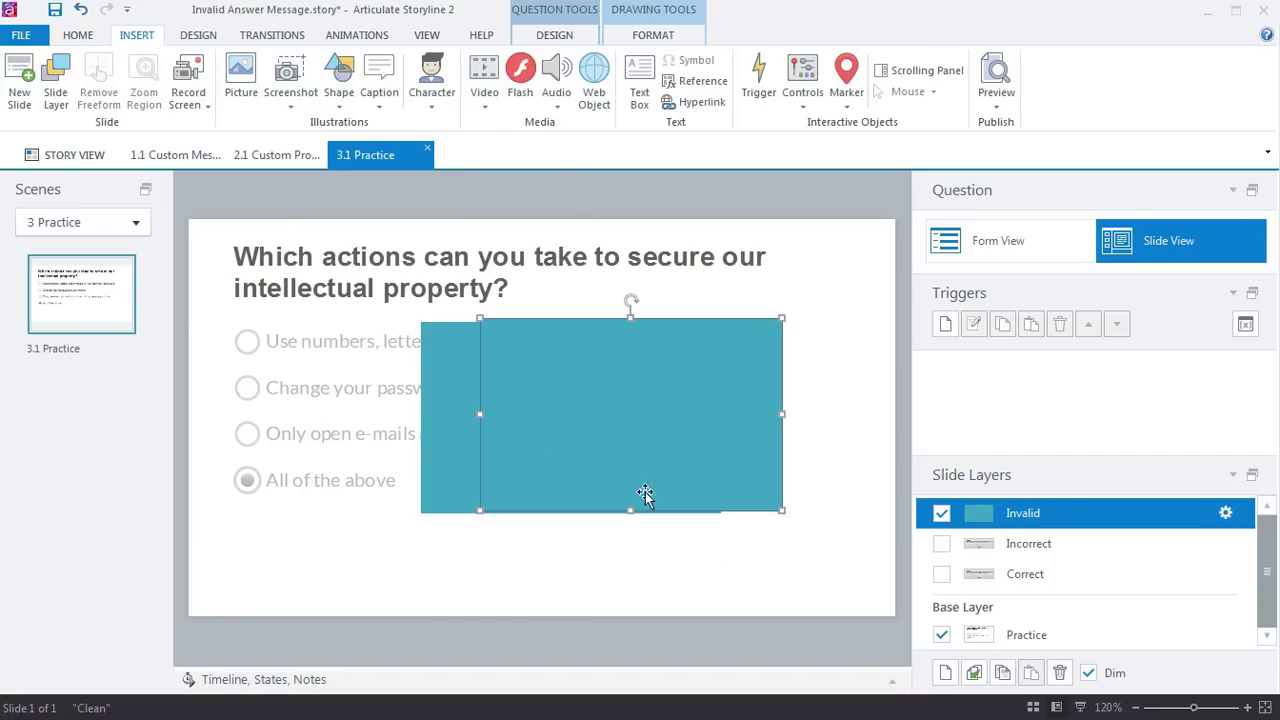
{"action": "left_click", "coordinate": [653, 35]}
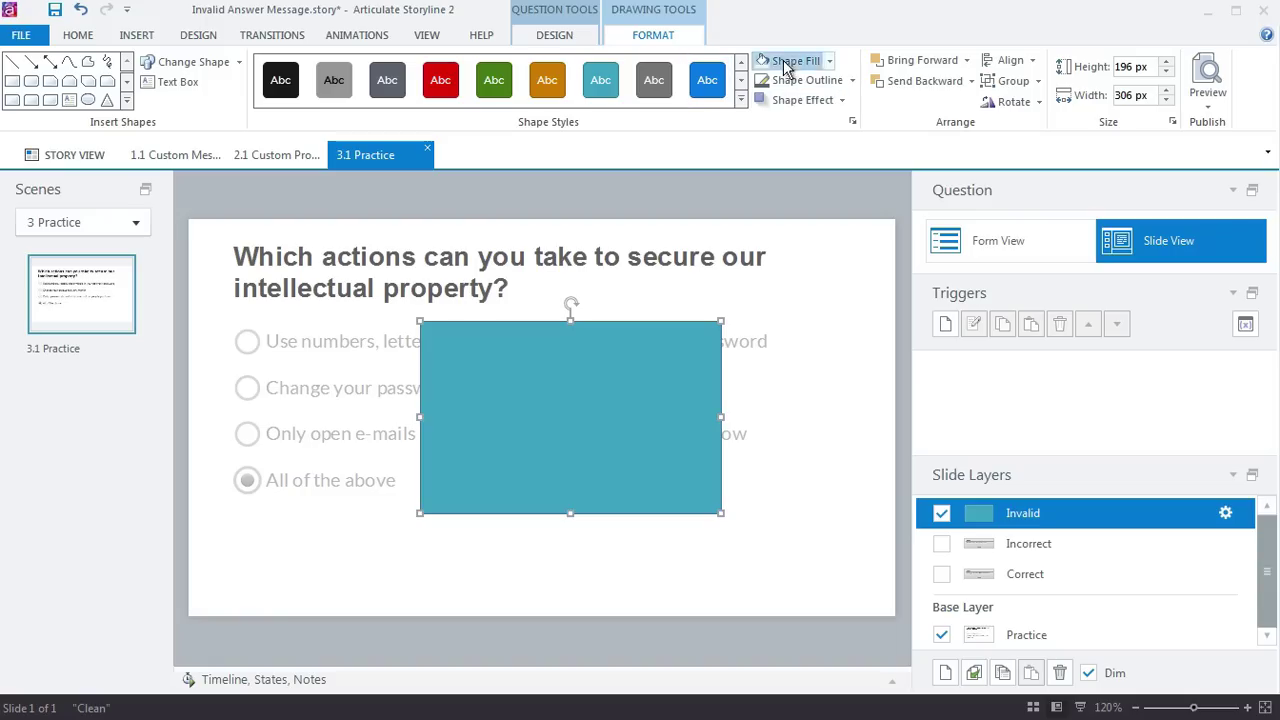
{"action": "left_click", "coordinate": [631, 334]}
{"action": "type", "text": "Invalid"}
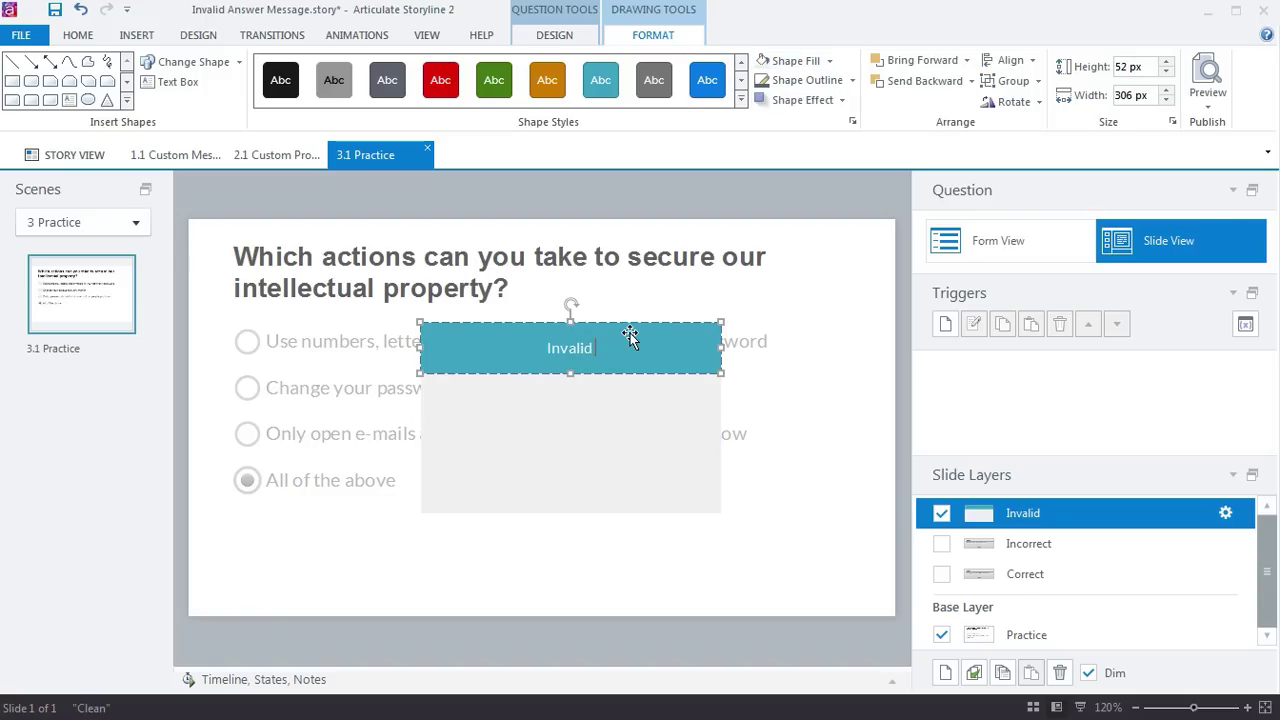
{"action": "type", "text": " Answer"}
Add the message 'You must complete the question before submitting?' and an 'OK' button copied from the header bar.
{"action": "left_click", "coordinate": [364, 398]}
{"action": "type", "text": "You must complete the question before submitting?"}
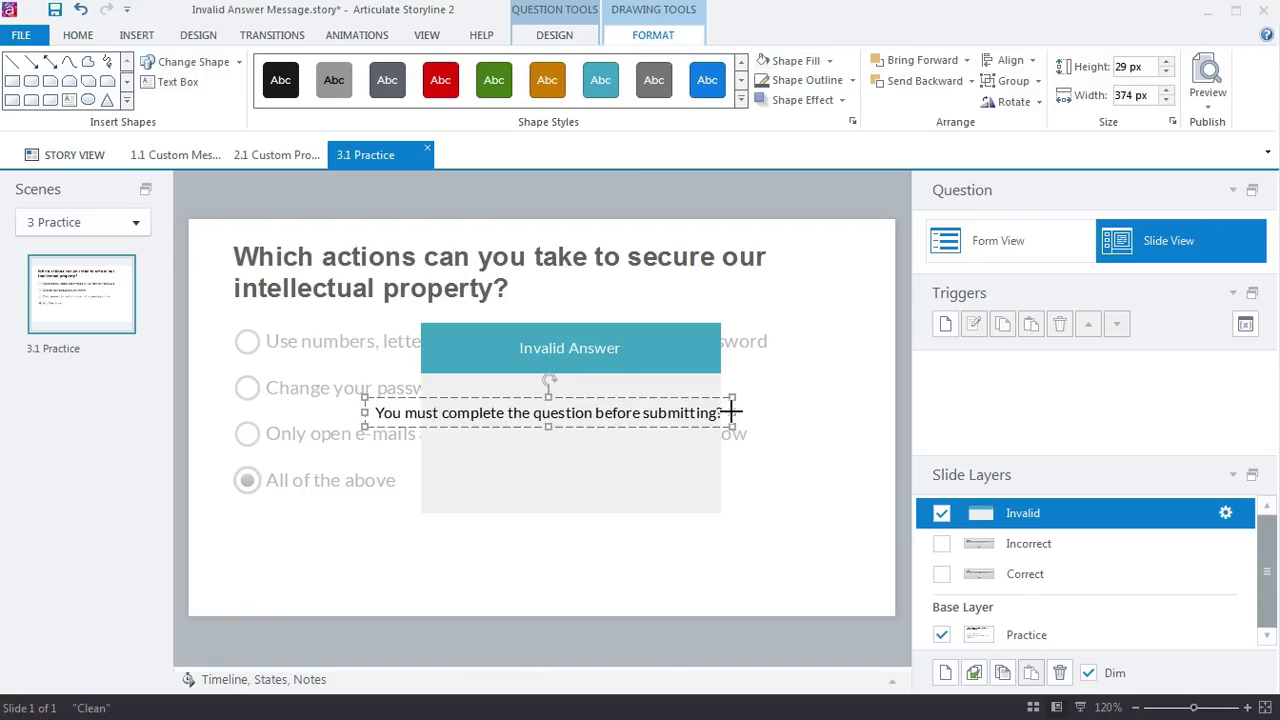
{"action": "left_click_drag", "start_coordinate": [611, 411], "coordinate": [709, 414]}
{"action": "left_click", "coordinate": [520, 325]}
{"action": "left_click_drag", "start_coordinate": [520, 325], "coordinate": [605, 473]}
{"action": "type", "text": "OK"}
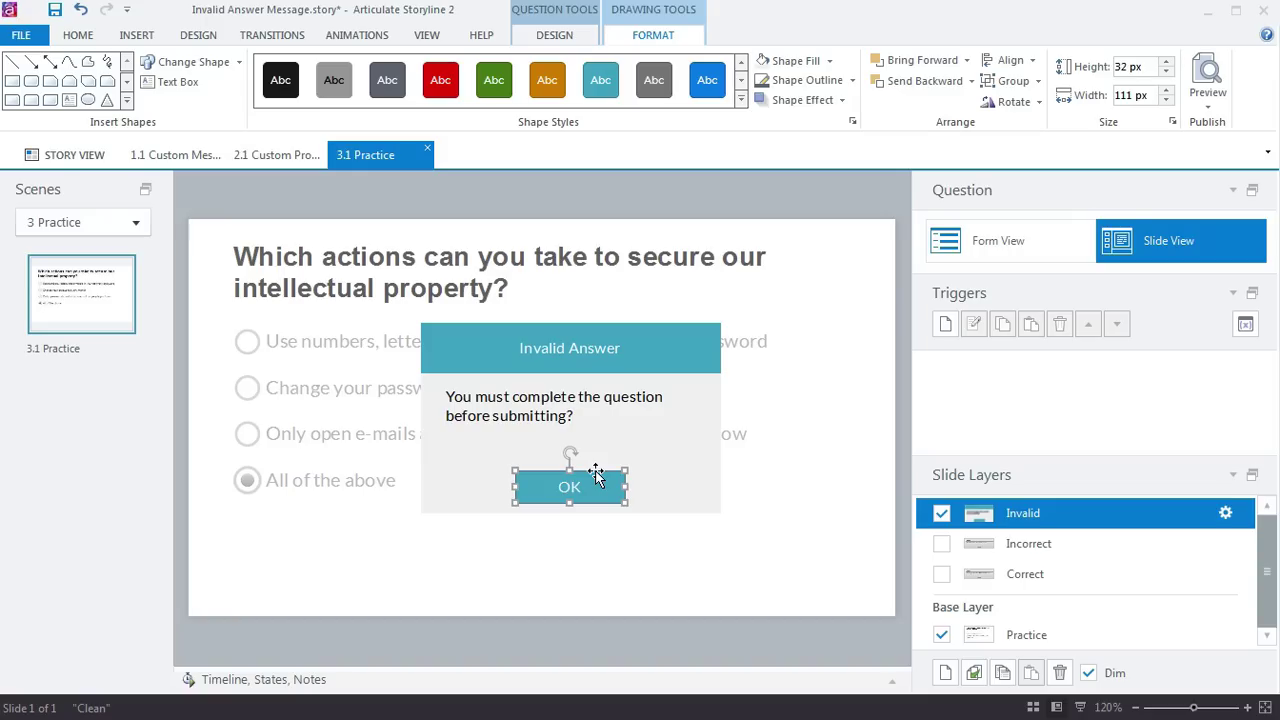
Give the OK button a trigger that hides this layer, then return to the Practice base layer.
{"action": "left_click", "coordinate": [945, 323]}
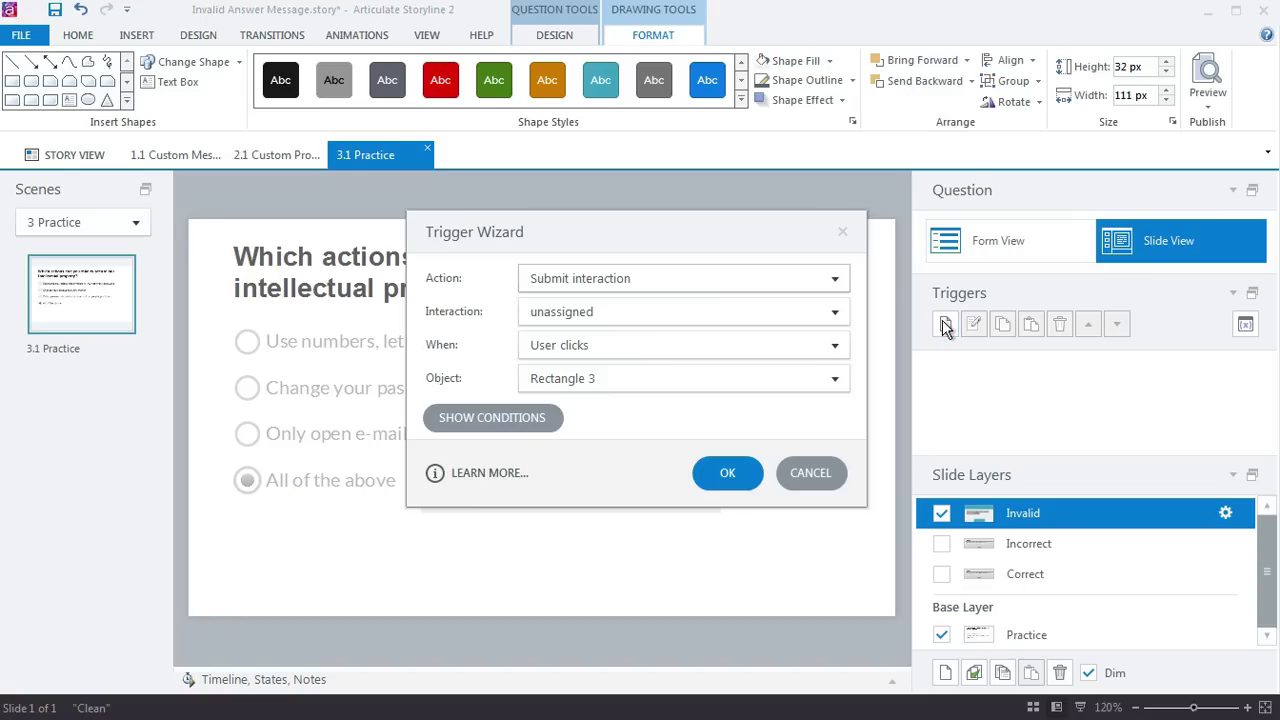
{"action": "left_click", "coordinate": [685, 279]}
{"action": "left_click", "coordinate": [652, 83]}
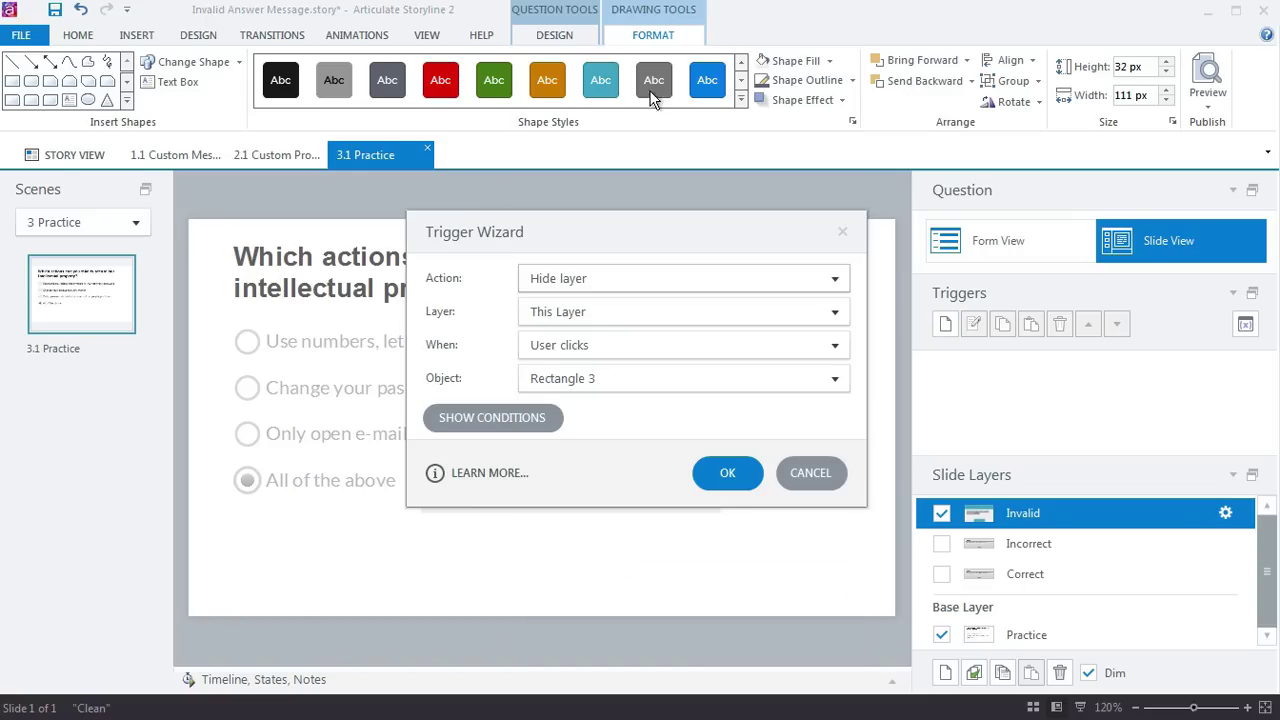
{"action": "left_click", "coordinate": [708, 485]}
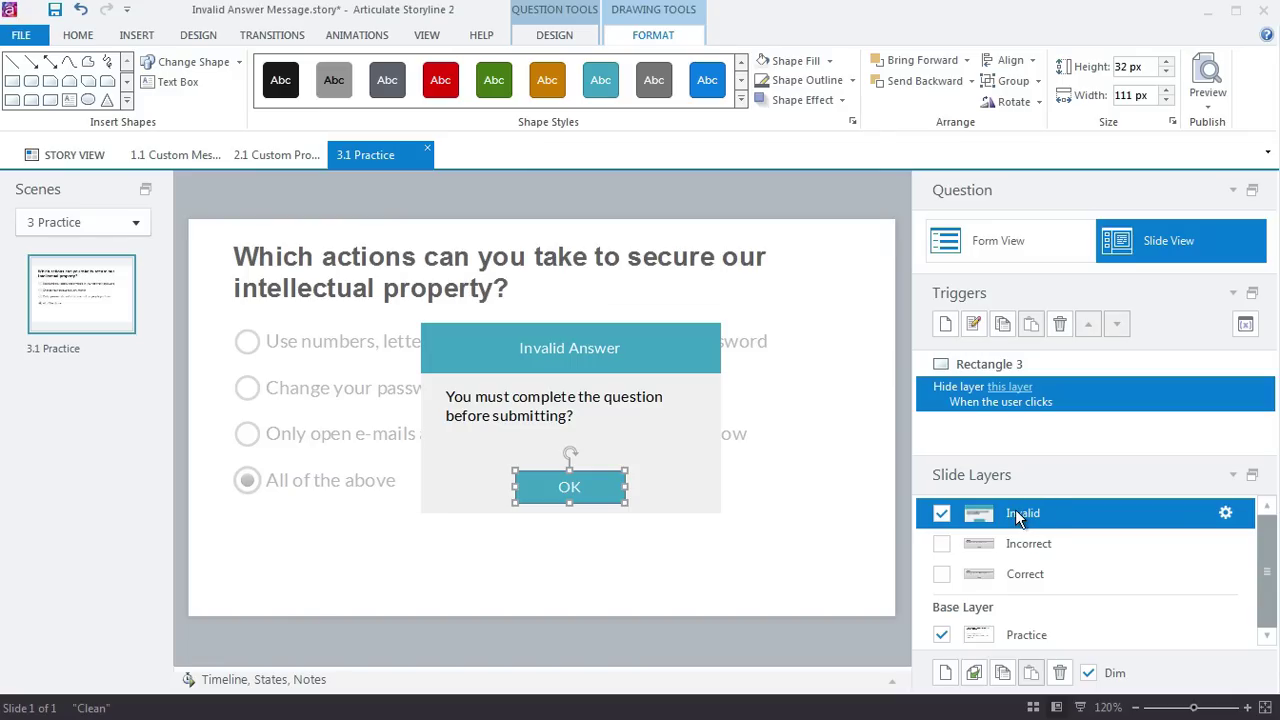
{"action": "left_click", "coordinate": [1026, 635]}
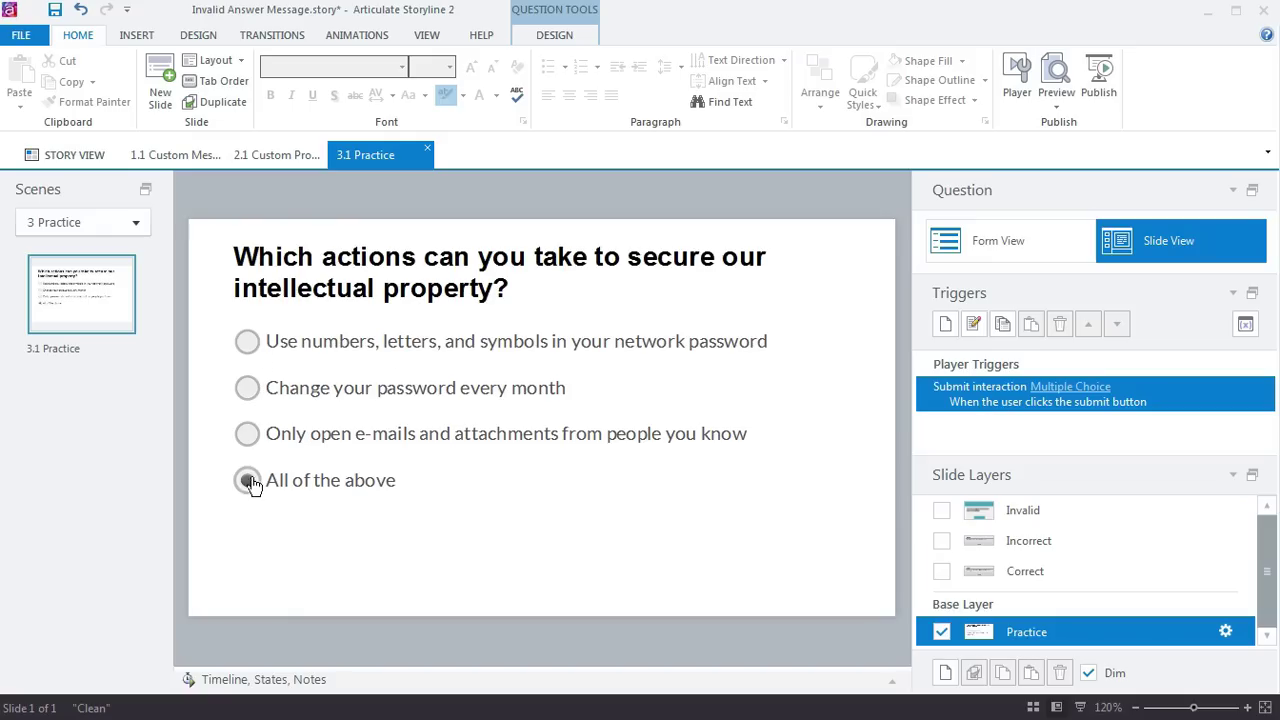
In the timeline, inspect Radio Buttons 1–3 and their states, then select the submit trigger.
{"action": "left_click", "coordinate": [224, 679]}
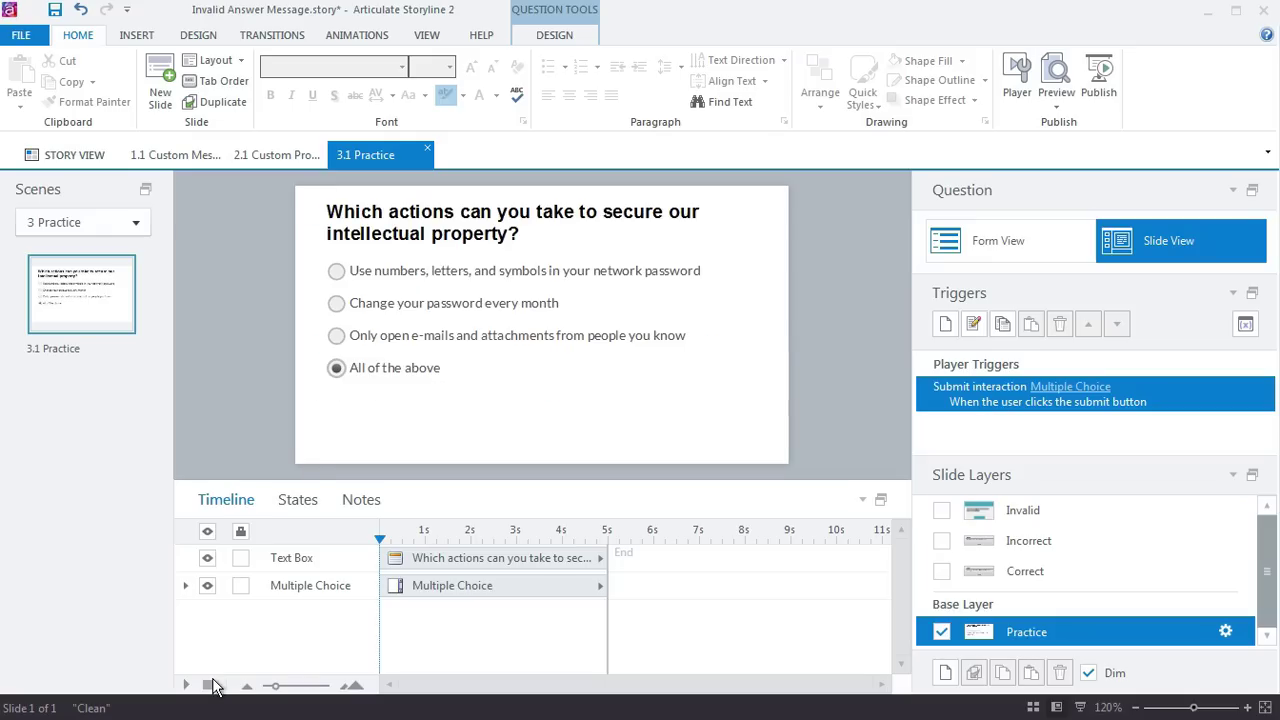
{"action": "left_click", "coordinate": [186, 587]}
{"action": "left_click", "coordinate": [316, 616]}
{"action": "left_click", "coordinate": [322, 641]}
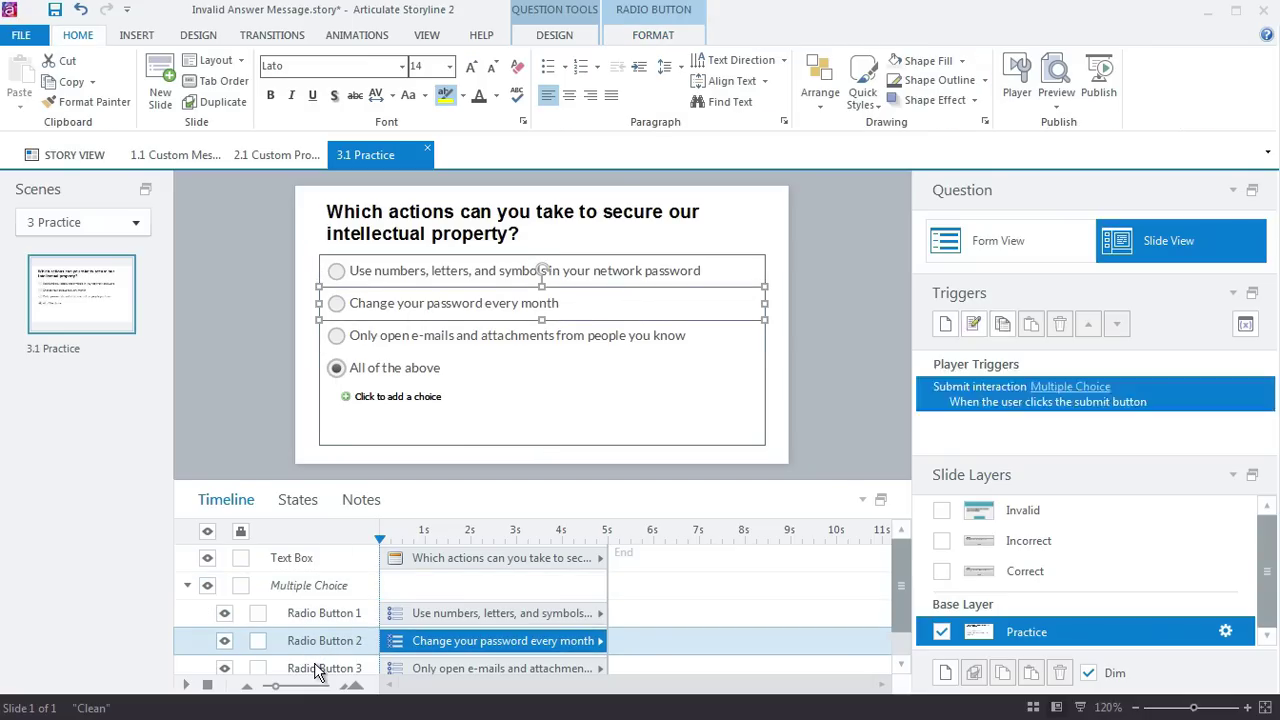
{"action": "left_click", "coordinate": [320, 666]}
{"action": "scroll", "coordinate": [330, 630], "scroll_direction": "down", "scroll_amount": 2}
{"action": "left_click", "coordinate": [297, 499]}
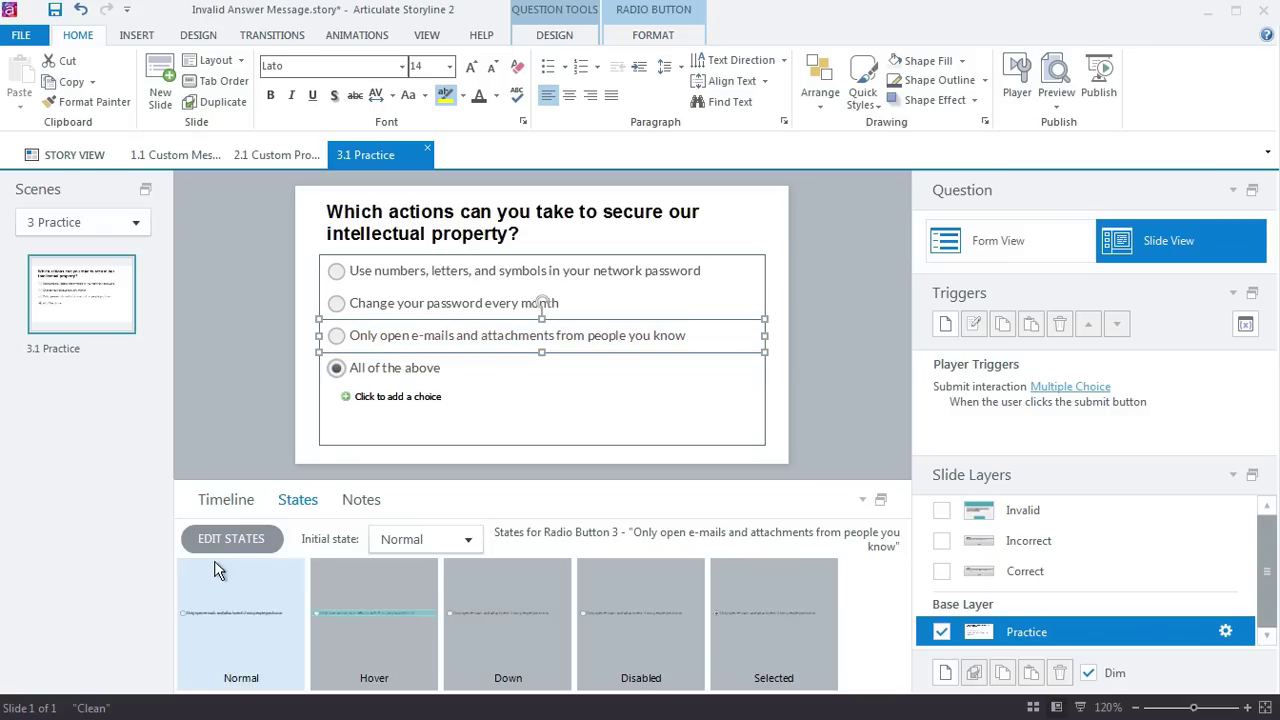
{"action": "left_click", "coordinate": [226, 503]}
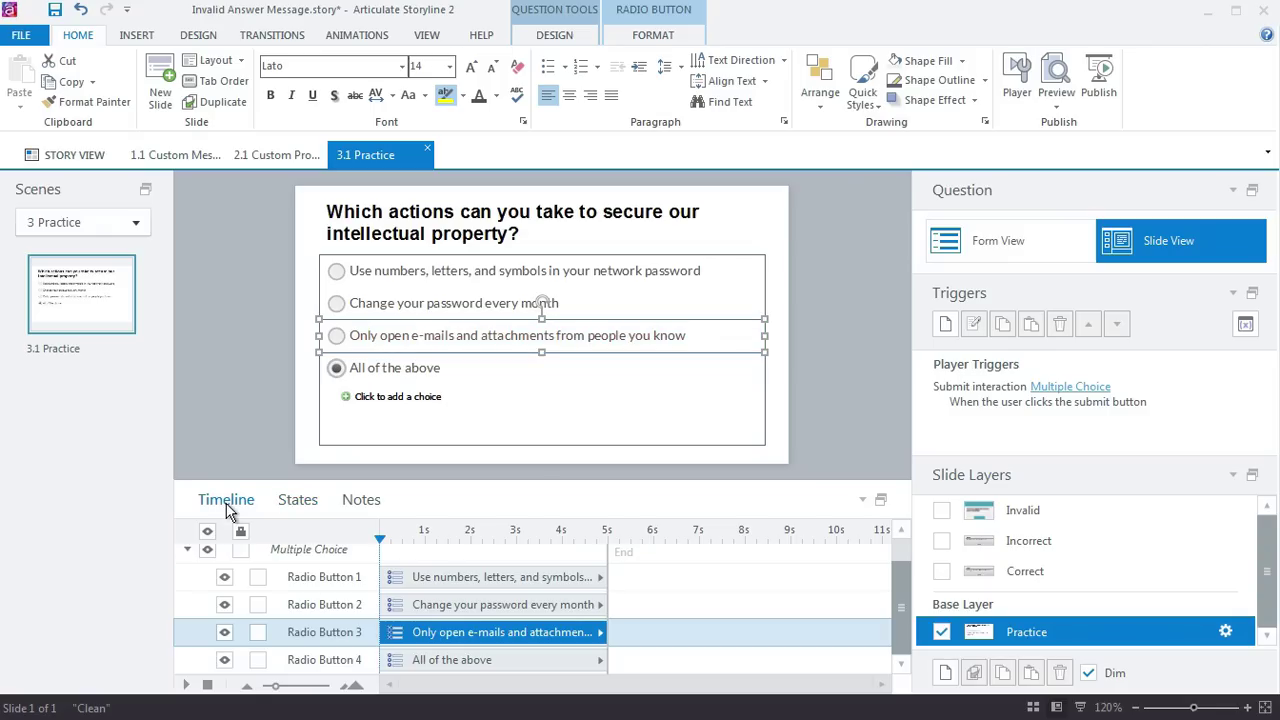
{"action": "left_click", "coordinate": [194, 551]}
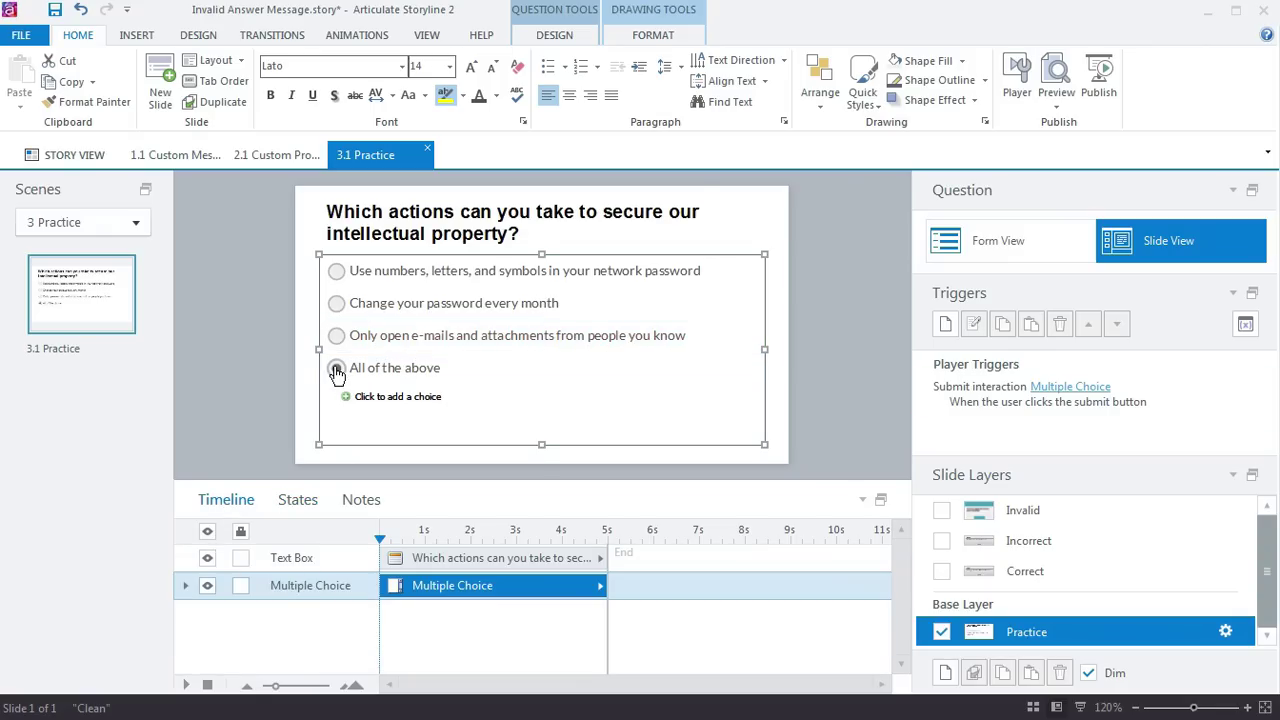
{"action": "left_click", "coordinate": [336, 370]}
{"action": "left_click", "coordinate": [945, 398]}
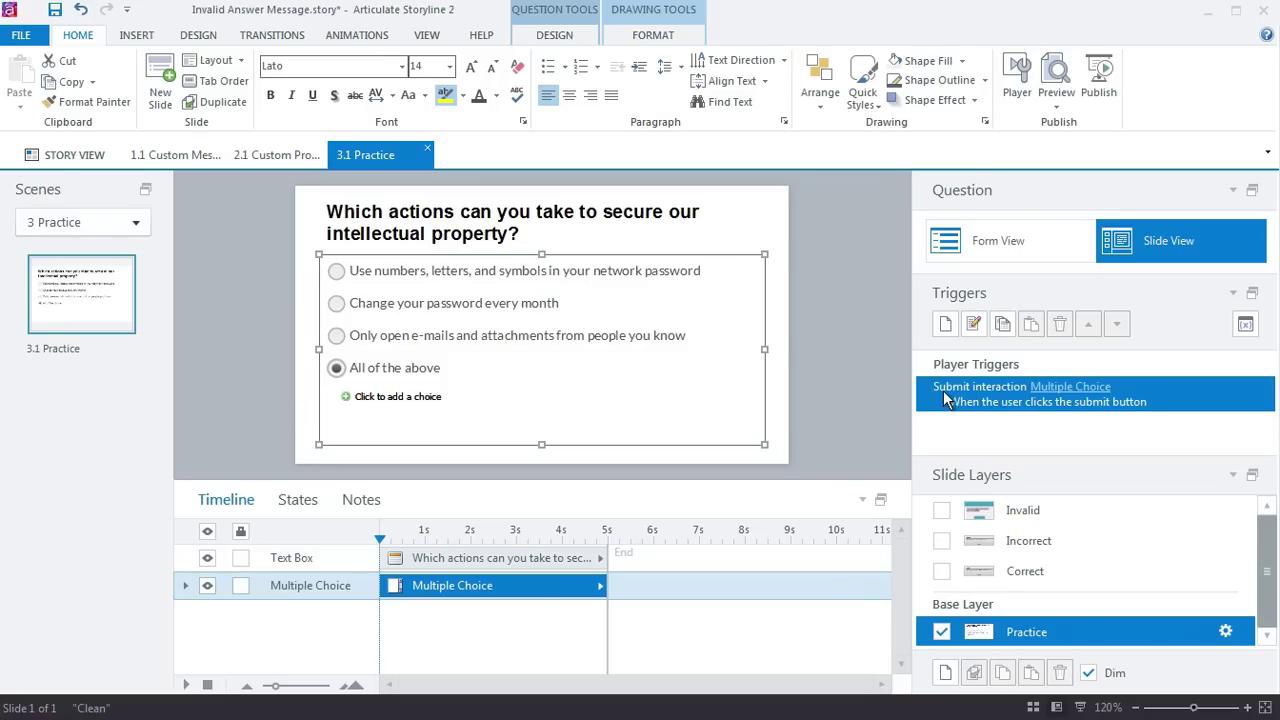
Edit the submit trigger and add the condition Radio Button 1 == Selected.
{"action": "double_click", "coordinate": [1001, 392]}
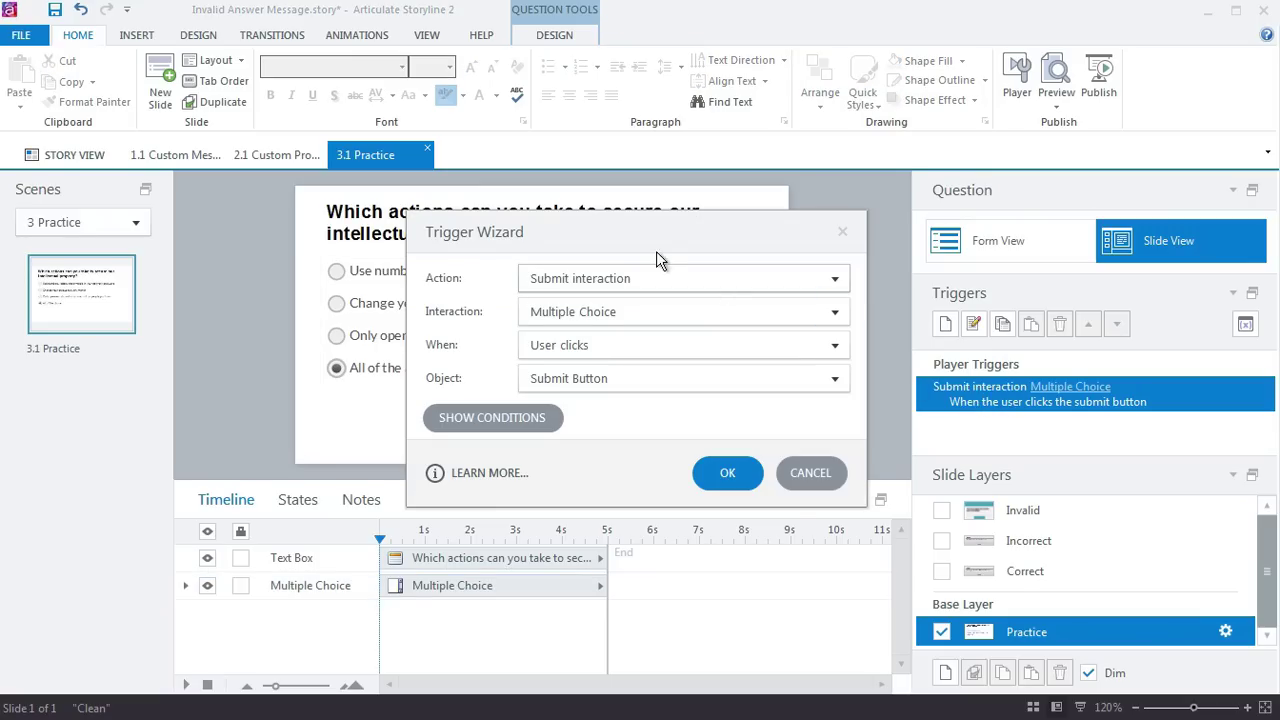
{"action": "left_click_drag", "start_coordinate": [649, 251], "coordinate": [846, 171]}
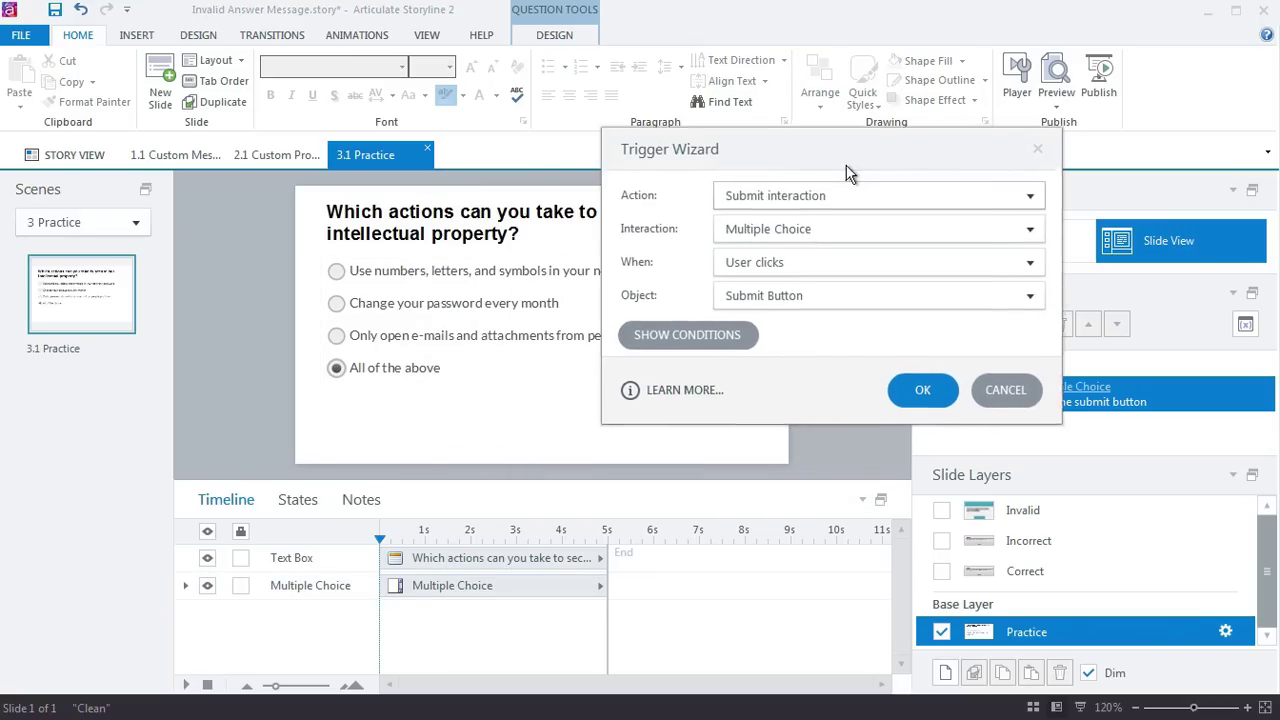
{"action": "left_click", "coordinate": [723, 332]}
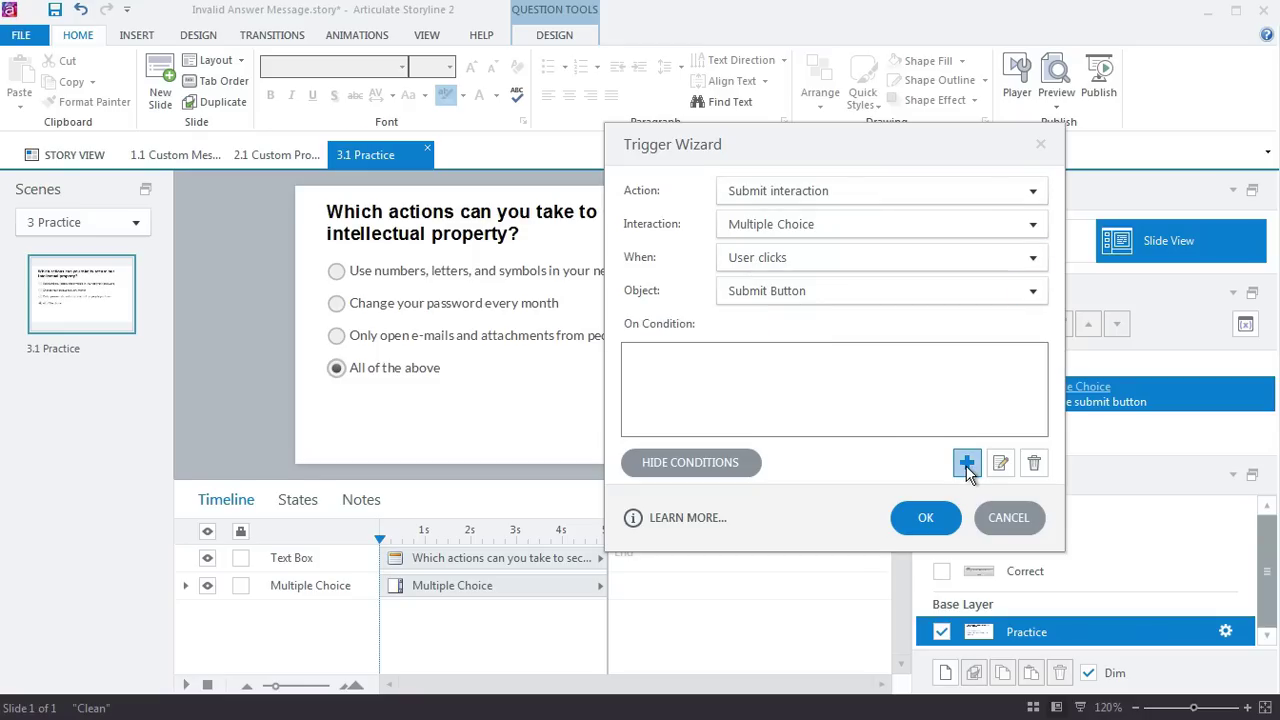
{"action": "left_click", "coordinate": [967, 465]}
{"action": "left_click", "coordinate": [859, 320]}
{"action": "left_click", "coordinate": [843, 356]}
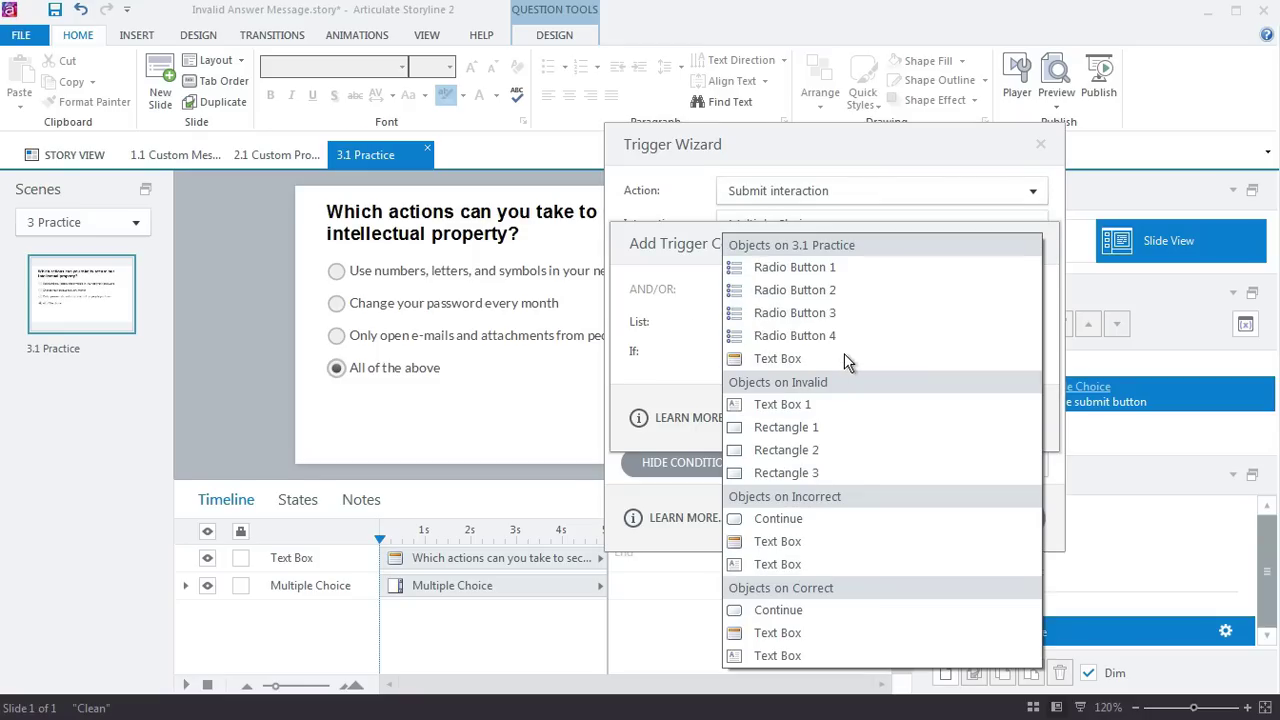
{"action": "left_click", "coordinate": [831, 266]}
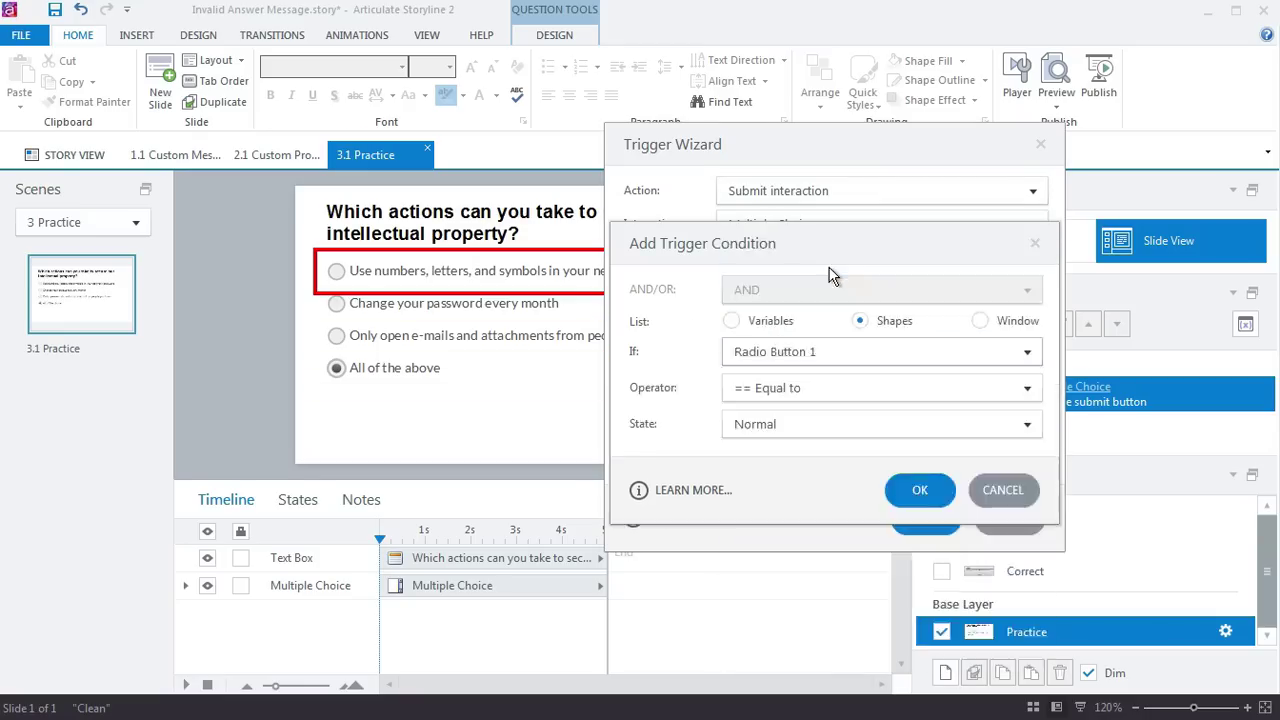
{"action": "left_click", "coordinate": [760, 419]}
{"action": "left_click", "coordinate": [808, 519]}
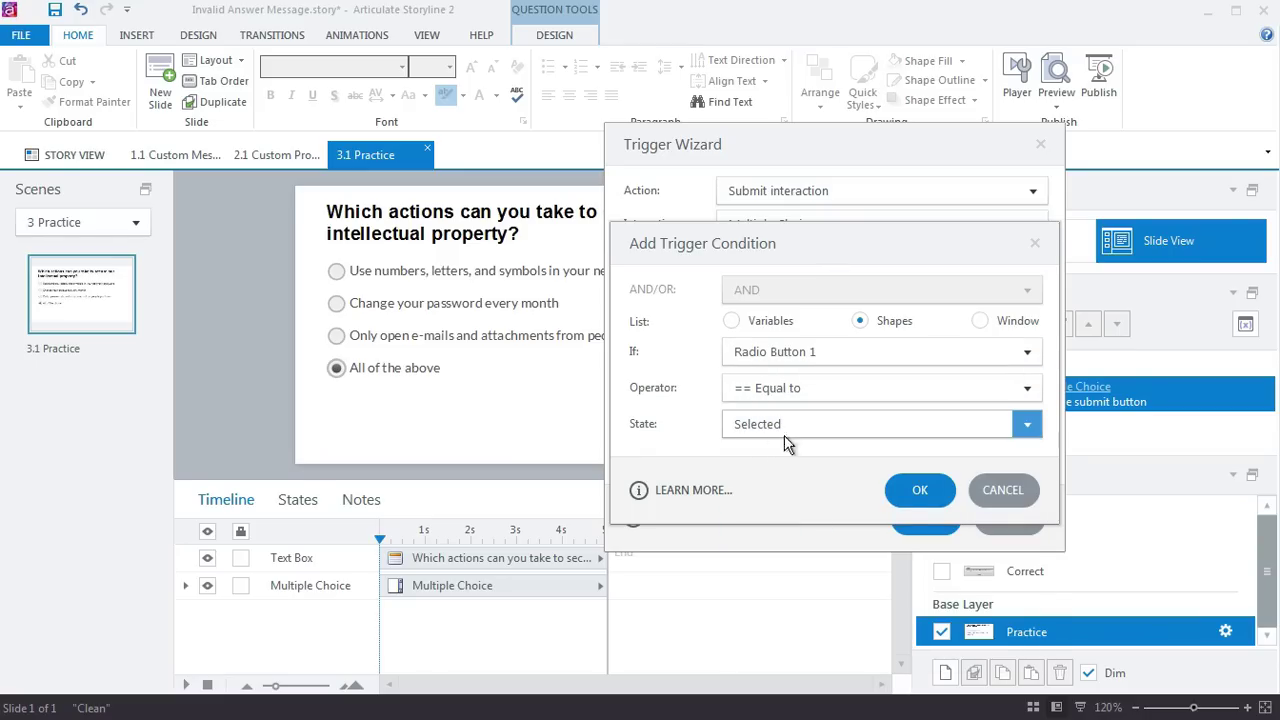
{"action": "left_click", "coordinate": [915, 490]}
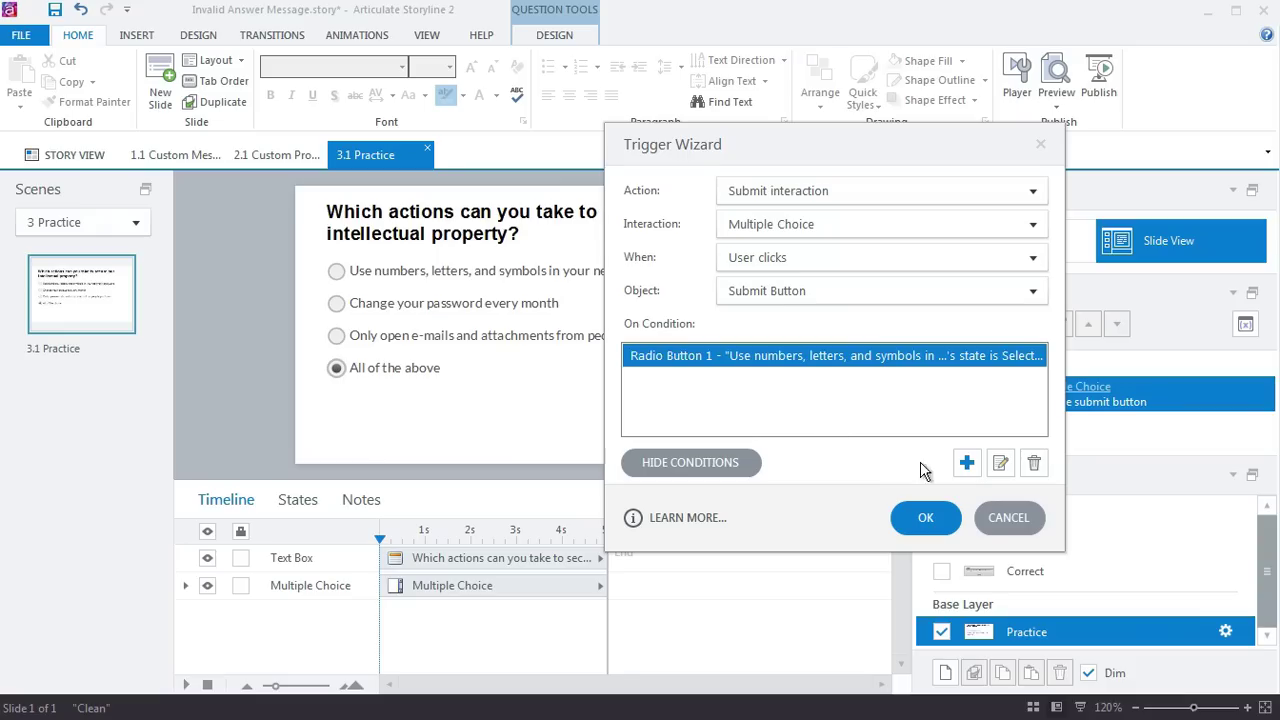
Add a second condition, OR Radio Button 2 == Selected.
{"action": "left_click", "coordinate": [966, 462]}
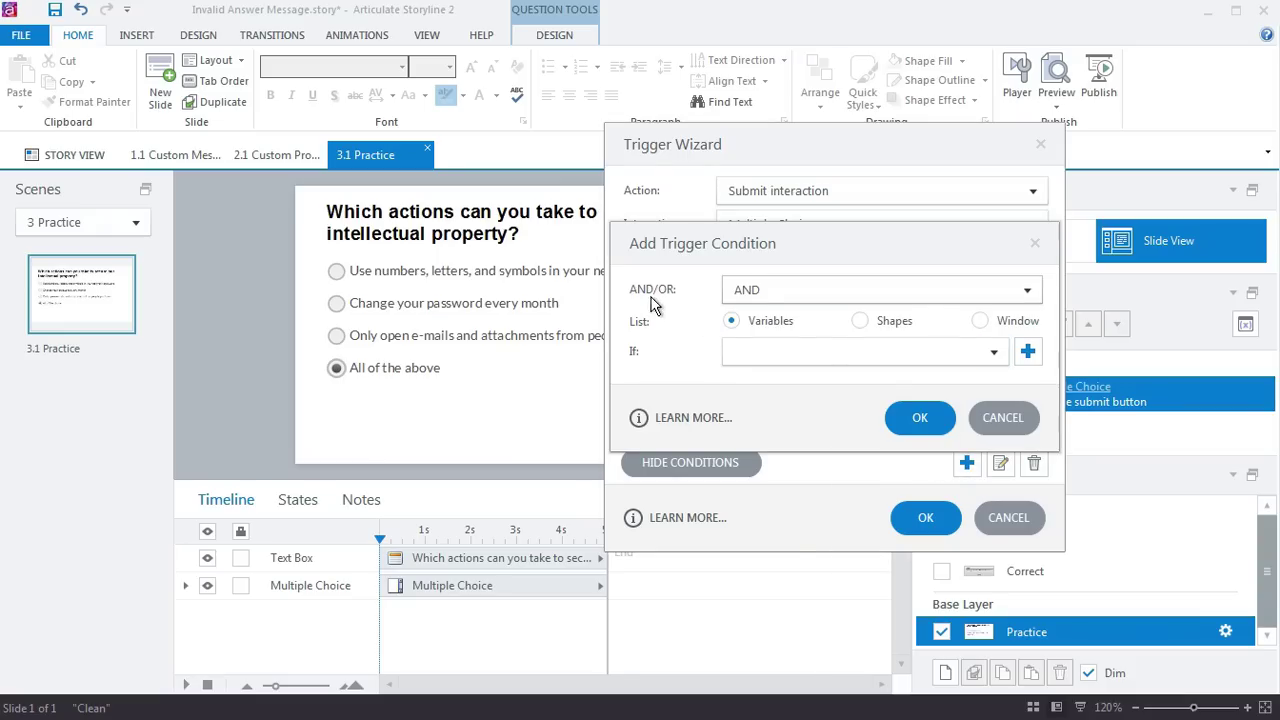
{"action": "left_click", "coordinate": [765, 292]}
{"action": "left_click", "coordinate": [780, 338]}
{"action": "left_click", "coordinate": [860, 321]}
{"action": "left_click", "coordinate": [868, 352]}
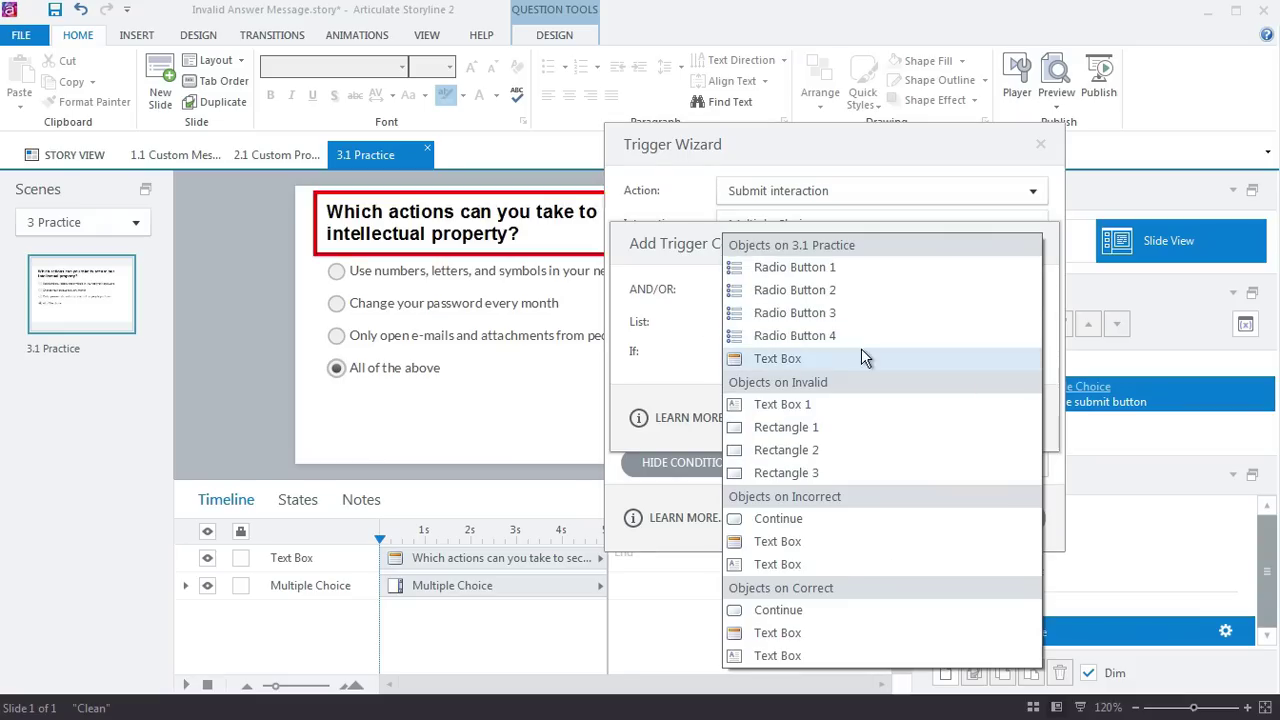
{"action": "left_click", "coordinate": [857, 292]}
{"action": "left_click", "coordinate": [802, 416]}
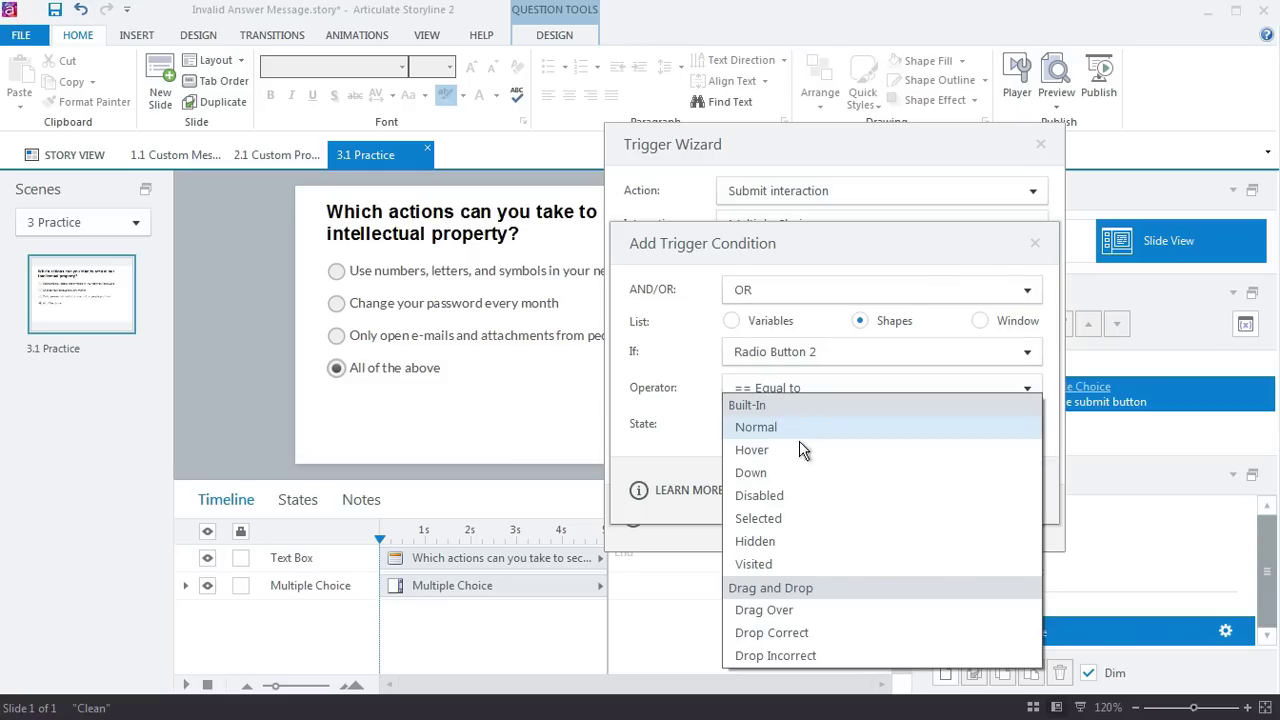
{"action": "left_click", "coordinate": [798, 514]}
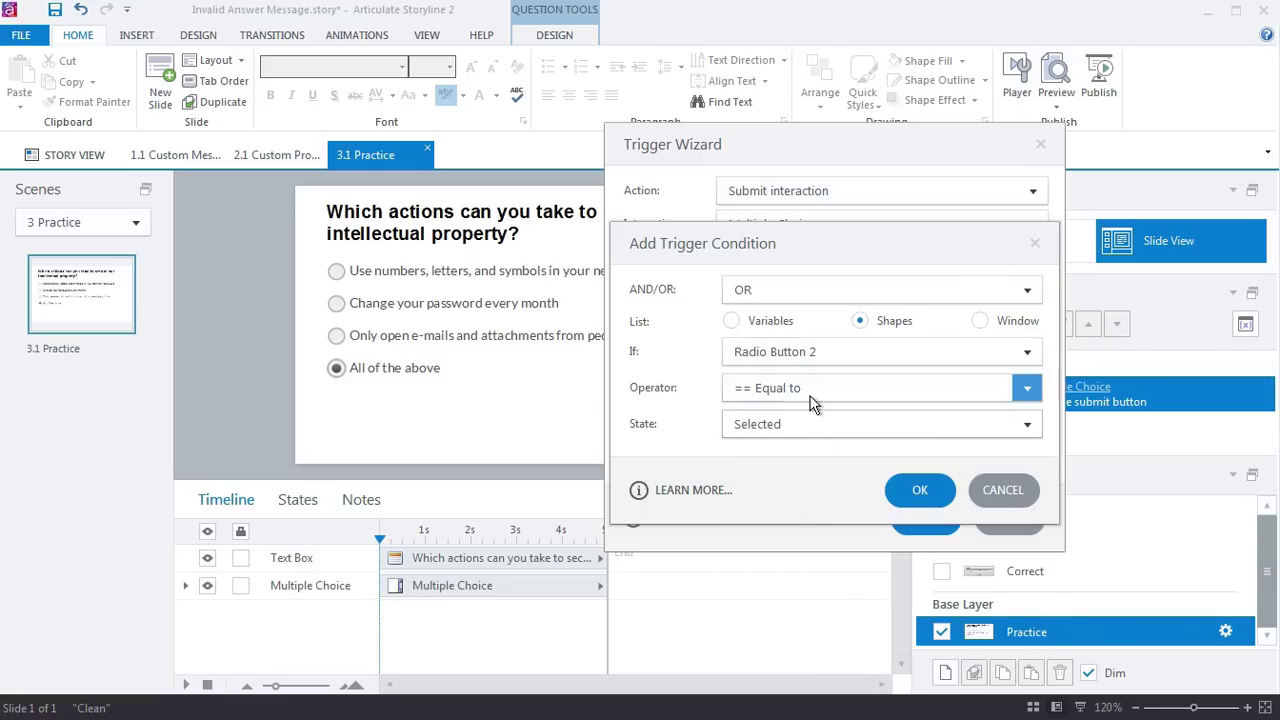
{"action": "left_click", "coordinate": [910, 490]}
Add a third condition, OR Radio Button 3 == Selected.
{"action": "left_click", "coordinate": [966, 463]}
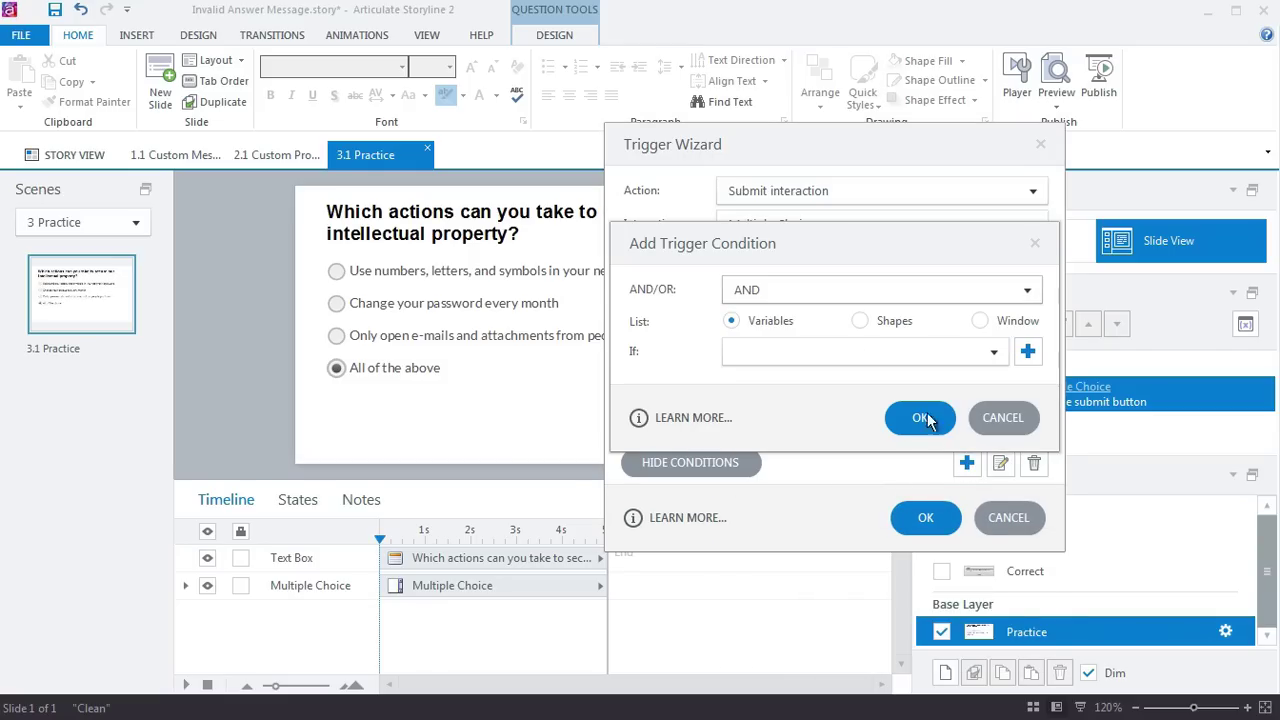
{"action": "left_click", "coordinate": [771, 291]}
{"action": "left_click", "coordinate": [776, 336]}
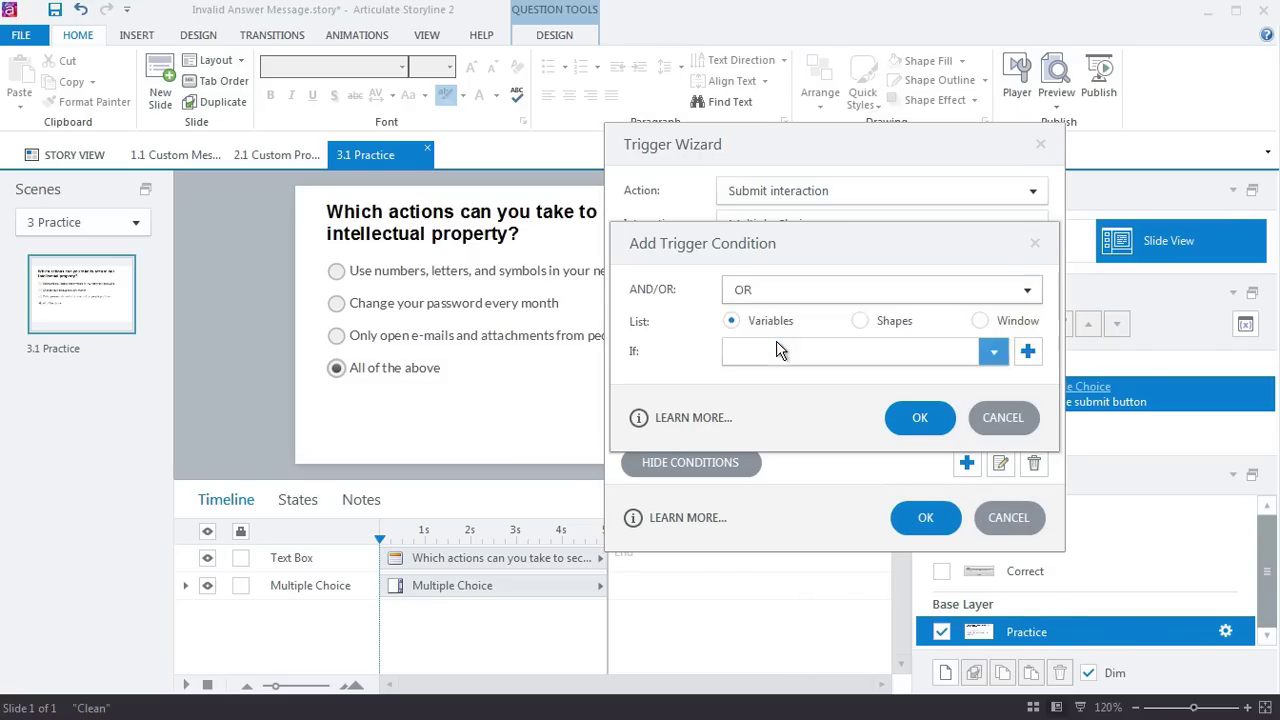
{"action": "left_click", "coordinate": [862, 322]}
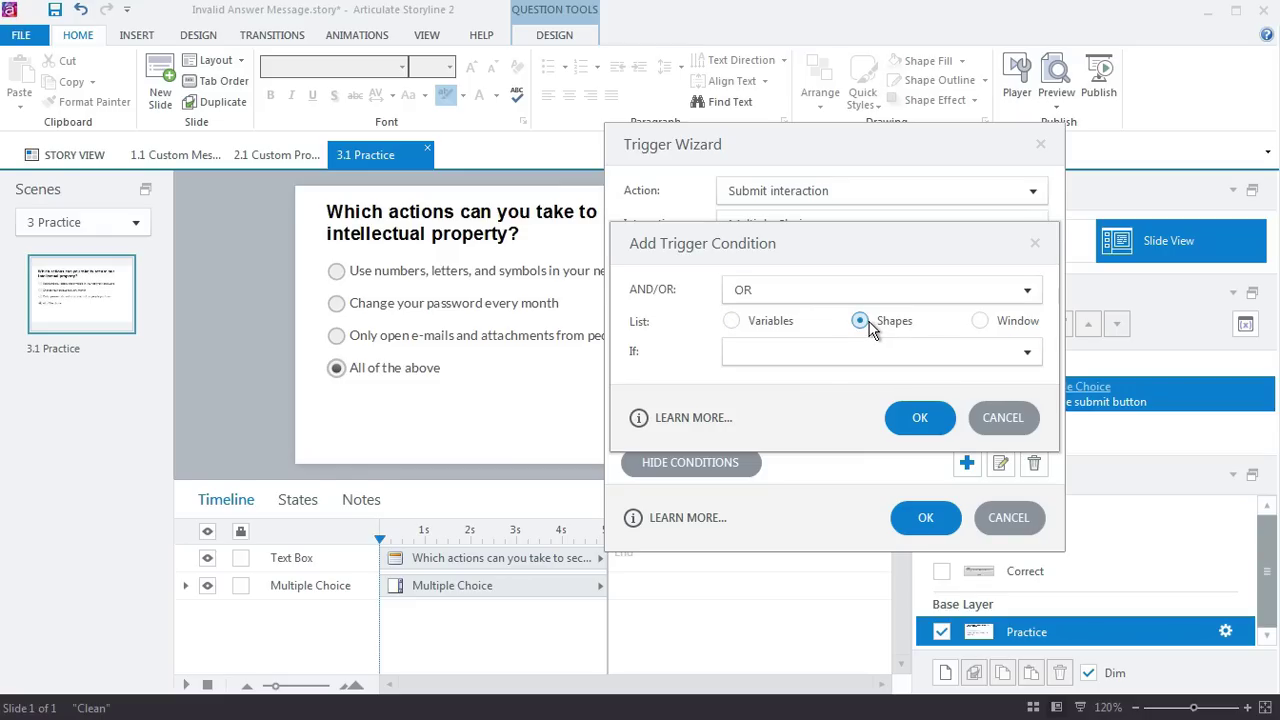
{"action": "left_click", "coordinate": [816, 350]}
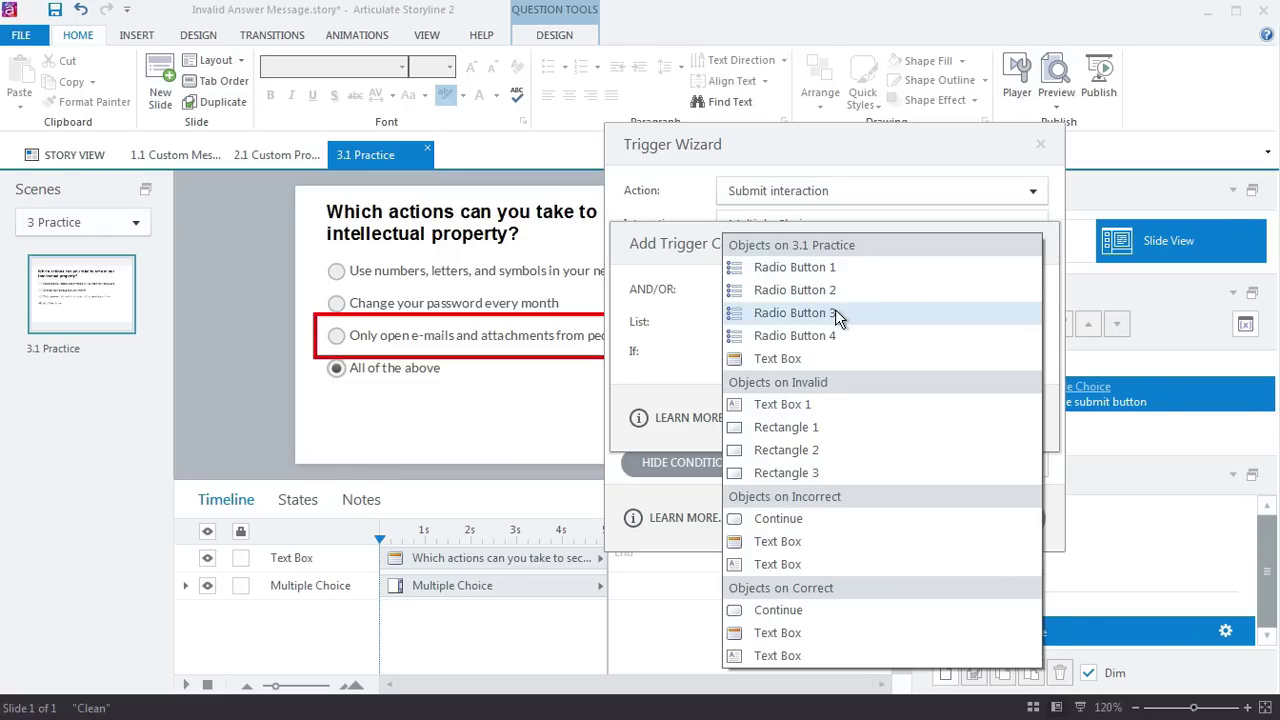
{"action": "left_click", "coordinate": [835, 314]}
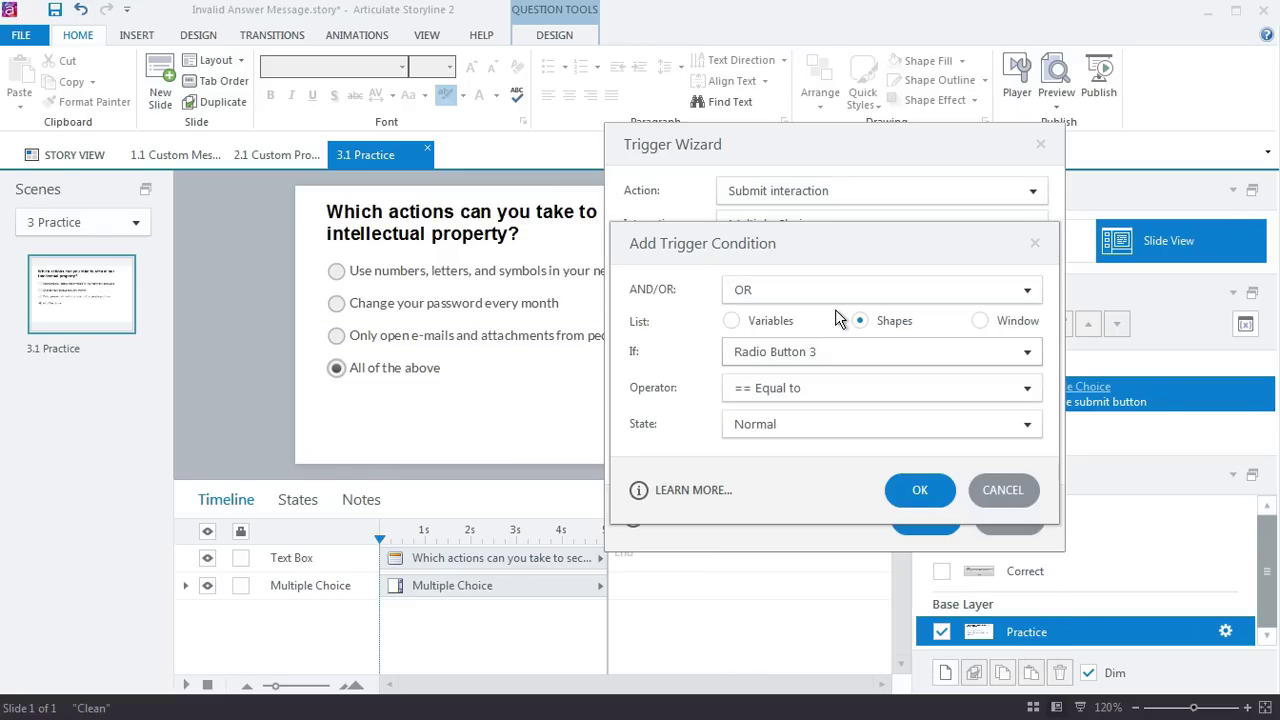
{"action": "left_click", "coordinate": [774, 424]}
{"action": "left_click", "coordinate": [801, 517]}
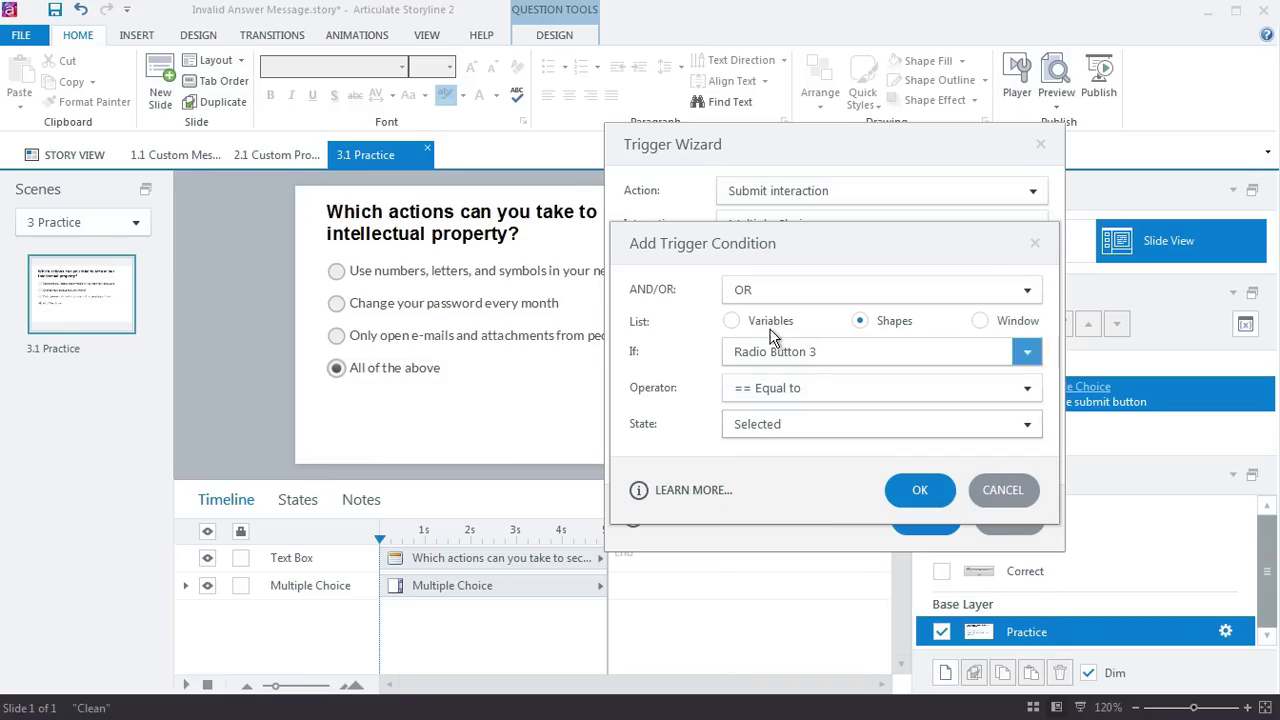
{"action": "left_click", "coordinate": [922, 488]}
Add a fourth condition, OR Radio Button 4 == Selected, and save the trigger.
{"action": "left_click", "coordinate": [966, 463]}
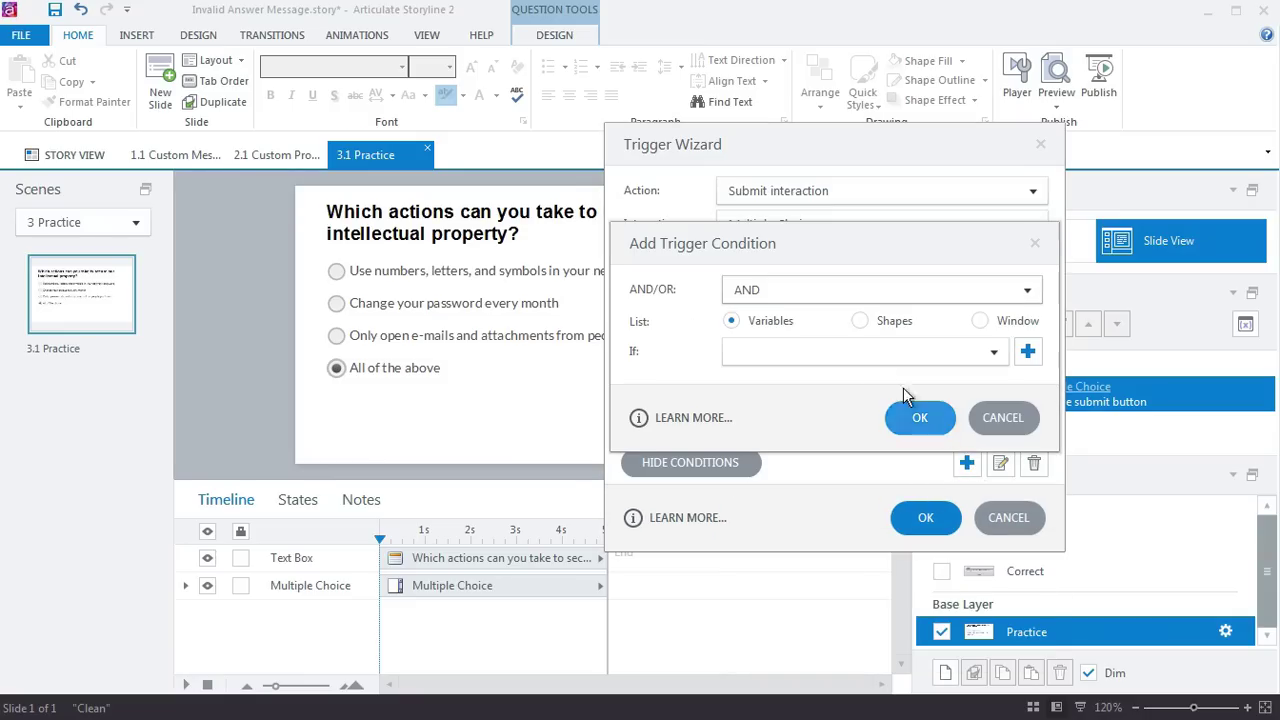
{"action": "left_click", "coordinate": [806, 297]}
{"action": "left_click", "coordinate": [788, 337]}
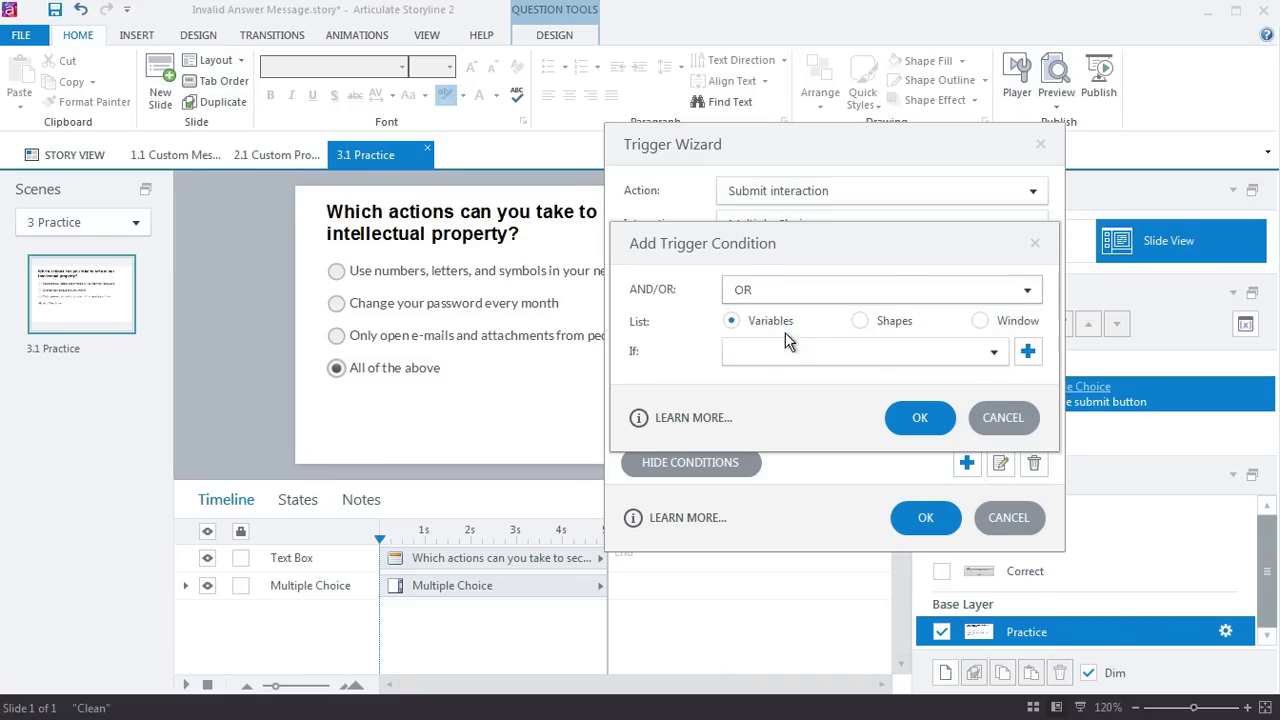
{"action": "left_click", "coordinate": [860, 321]}
{"action": "left_click", "coordinate": [852, 355]}
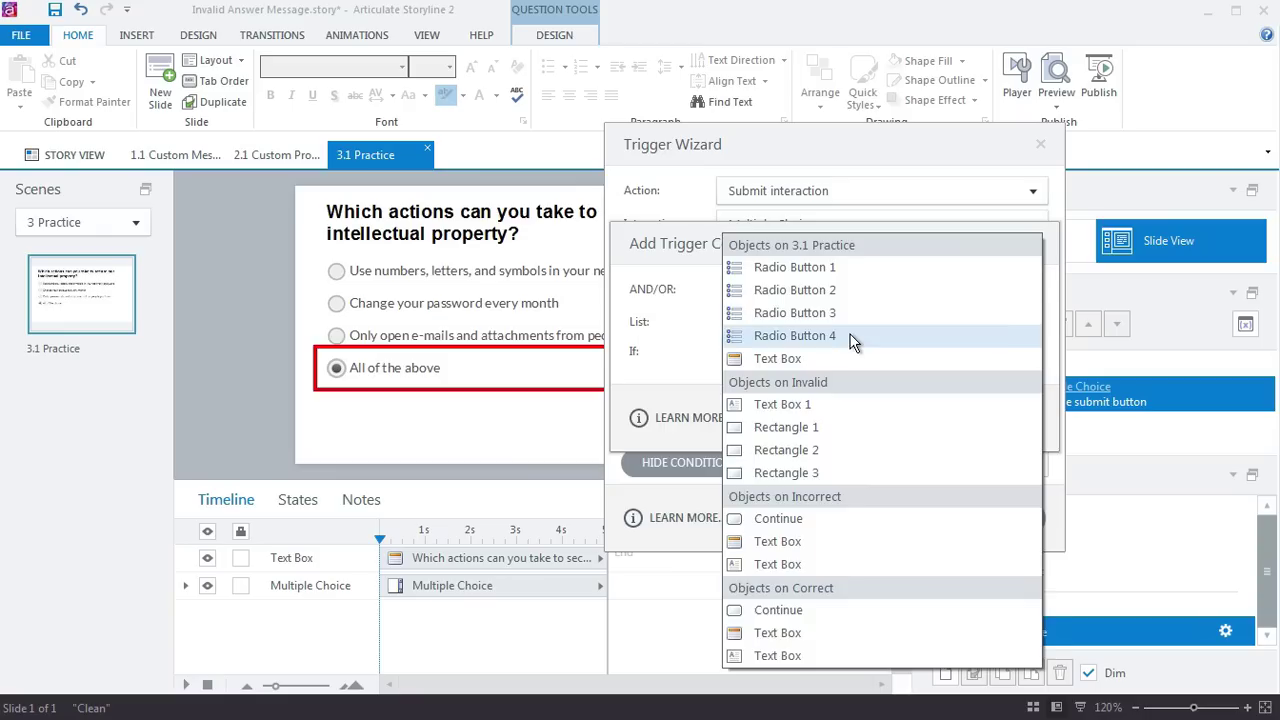
{"action": "left_click", "coordinate": [851, 337]}
{"action": "left_click", "coordinate": [785, 424]}
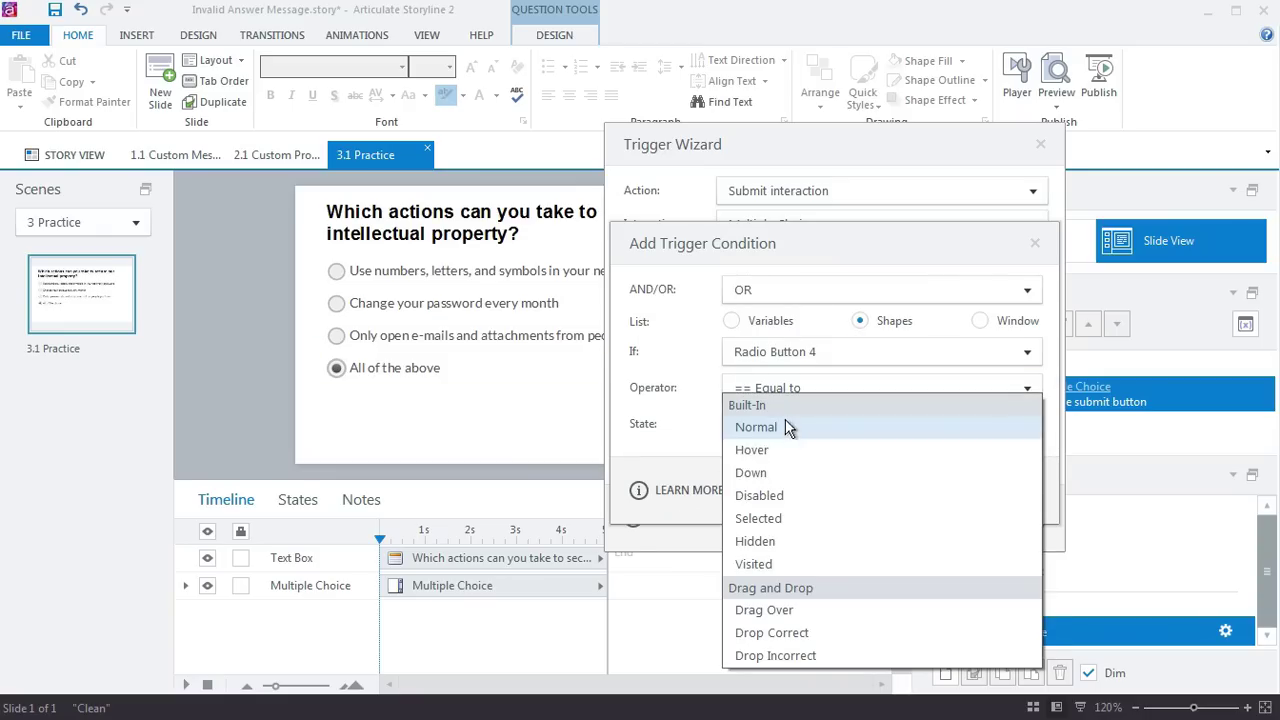
{"action": "left_click", "coordinate": [812, 518]}
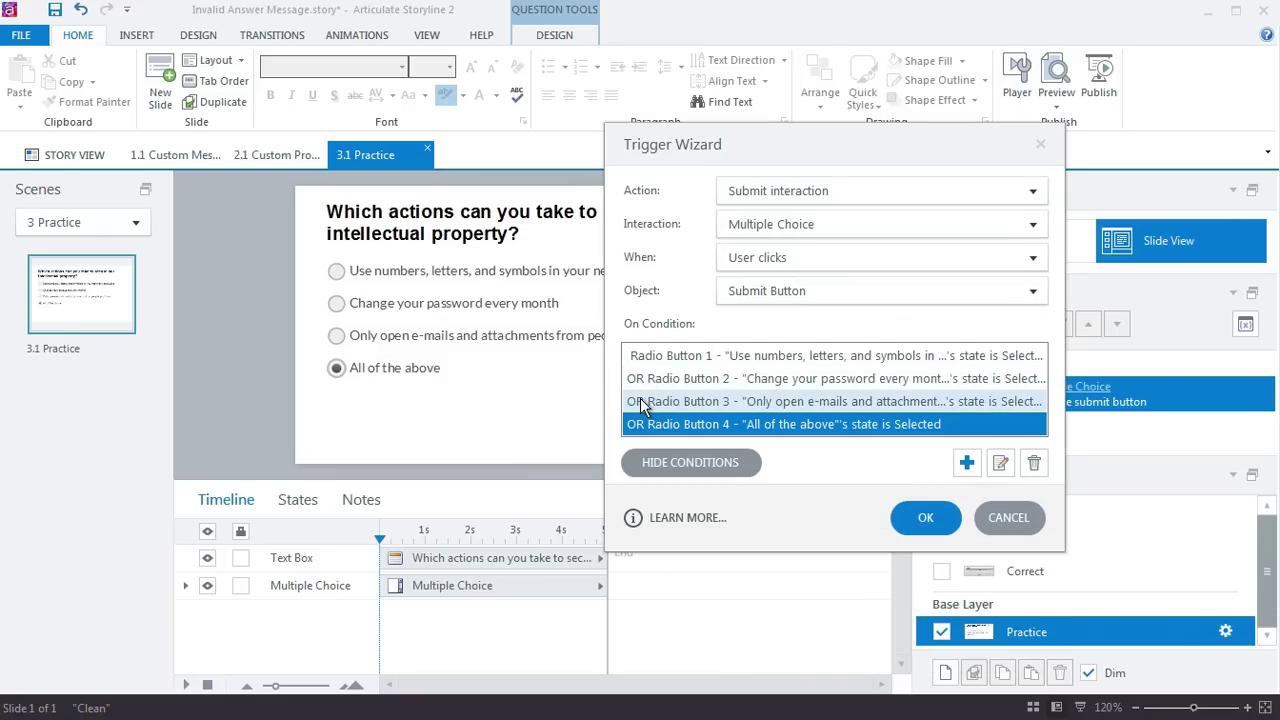
{"action": "left_click", "coordinate": [922, 517]}
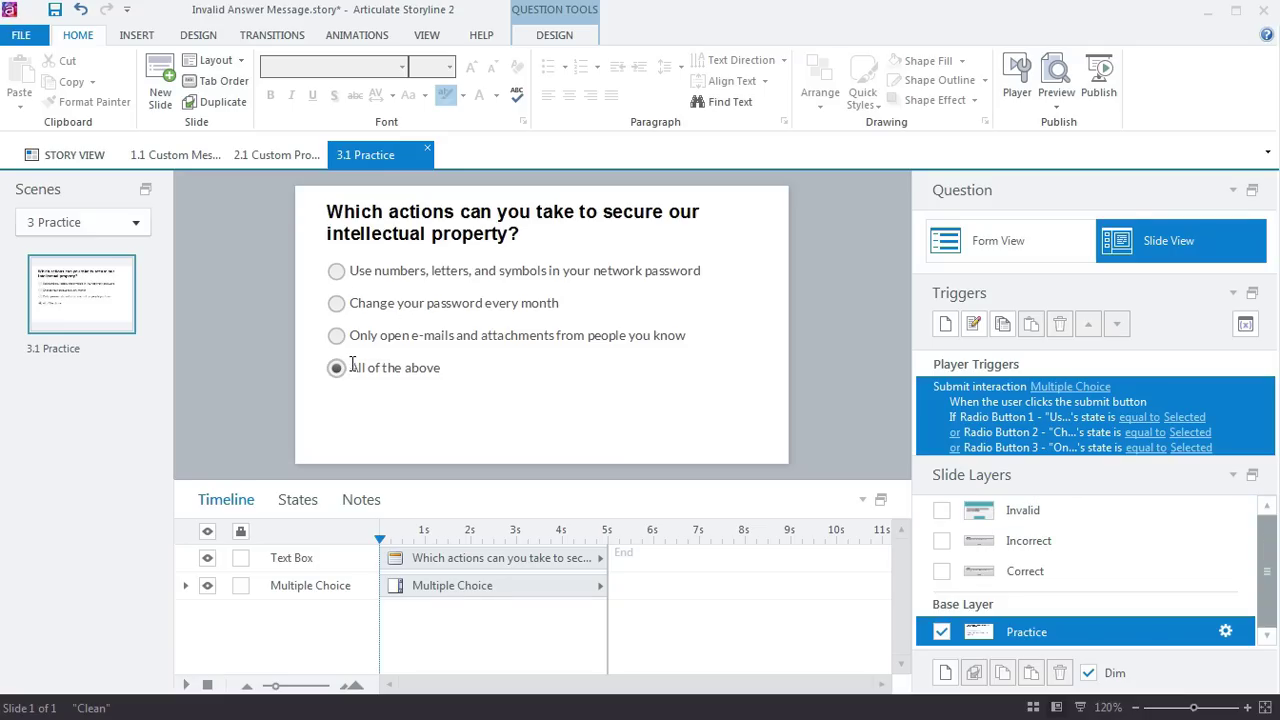
Create a new trigger: Show layer Invalid when the user clicks Submit Button.
{"action": "left_click", "coordinate": [943, 333]}
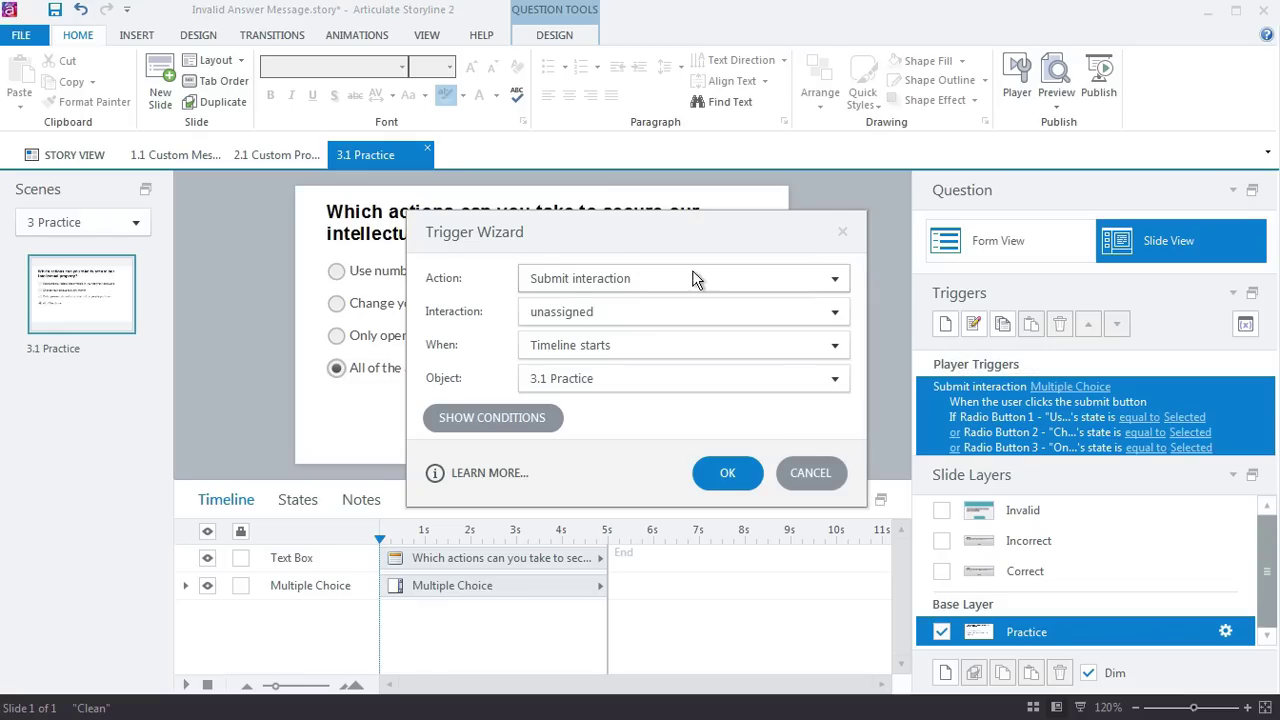
{"action": "left_click_drag", "start_coordinate": [590, 240], "coordinate": [706, 182]}
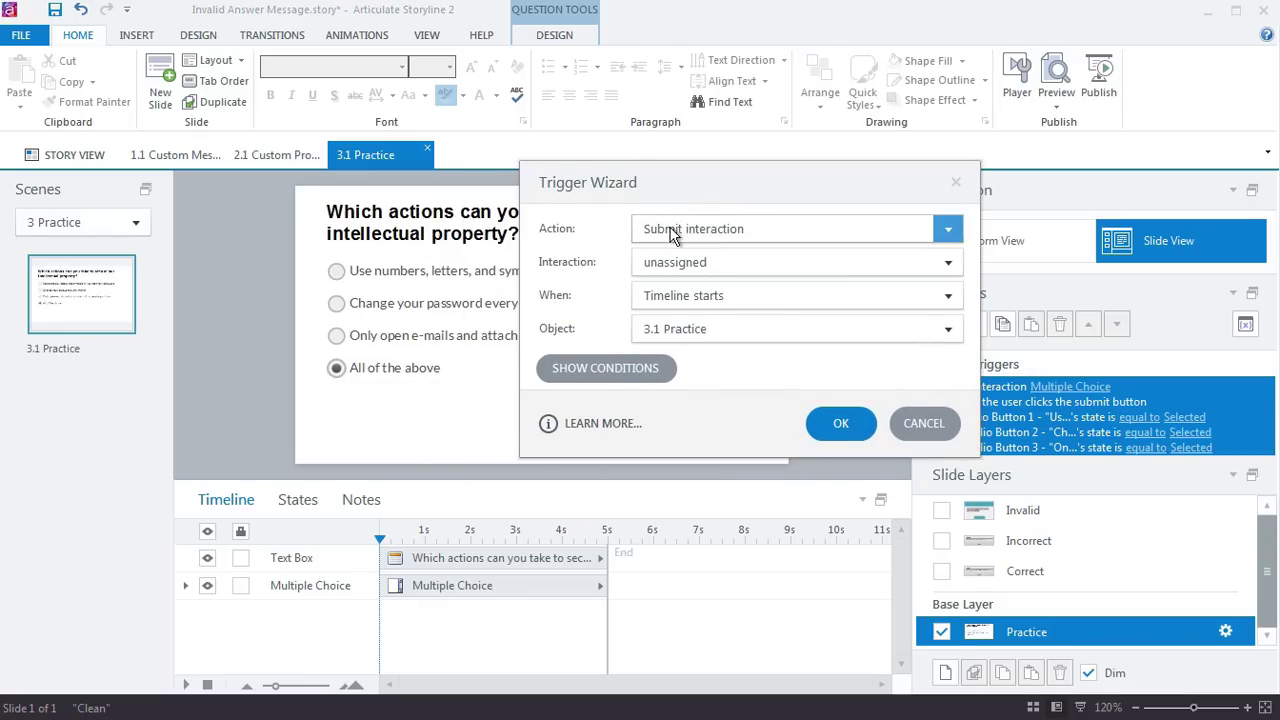
{"action": "left_click", "coordinate": [671, 232]}
{"action": "left_click", "coordinate": [726, 61]}
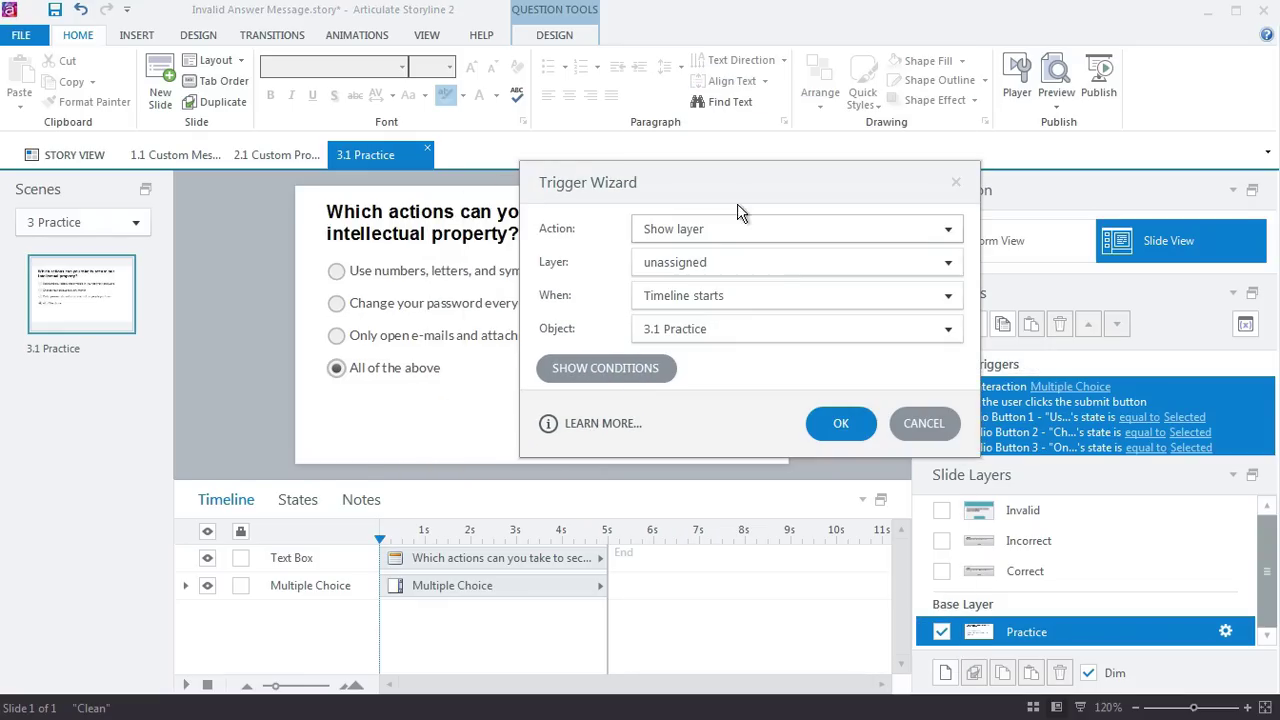
{"action": "left_click", "coordinate": [712, 262]}
{"action": "left_click", "coordinate": [721, 315]}
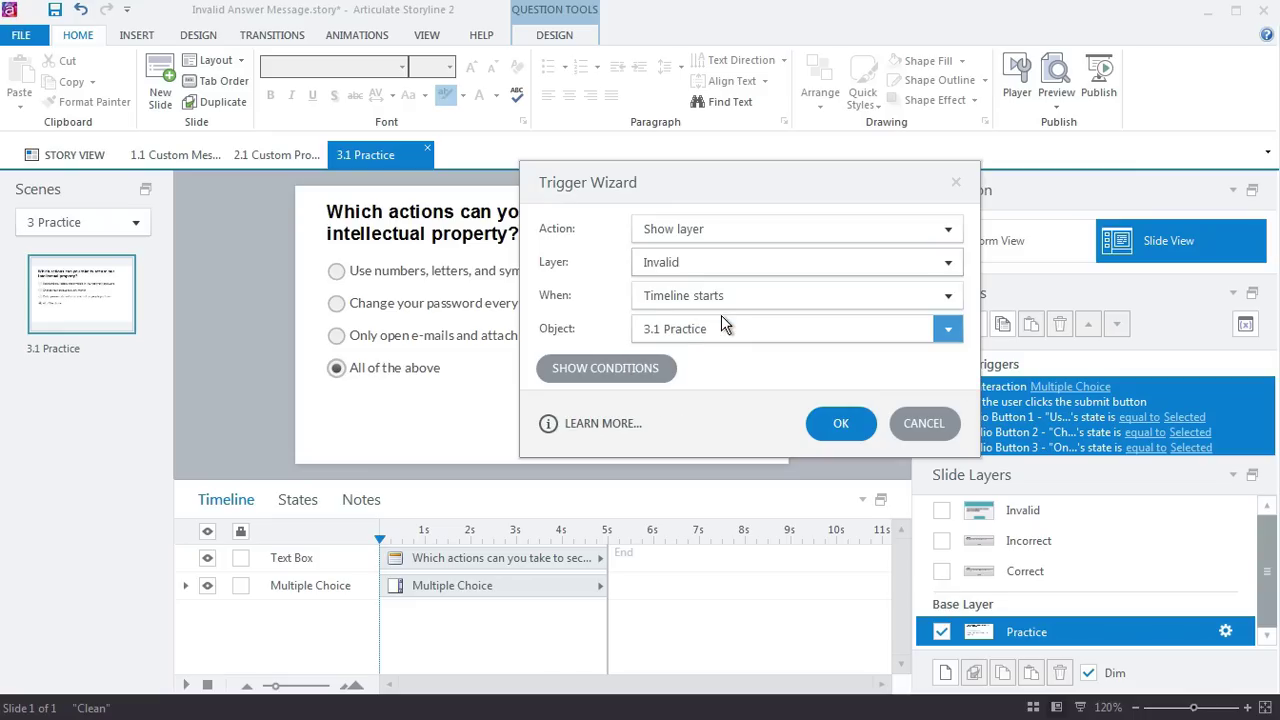
{"action": "left_click", "coordinate": [652, 297]}
{"action": "left_click", "coordinate": [727, 221]}
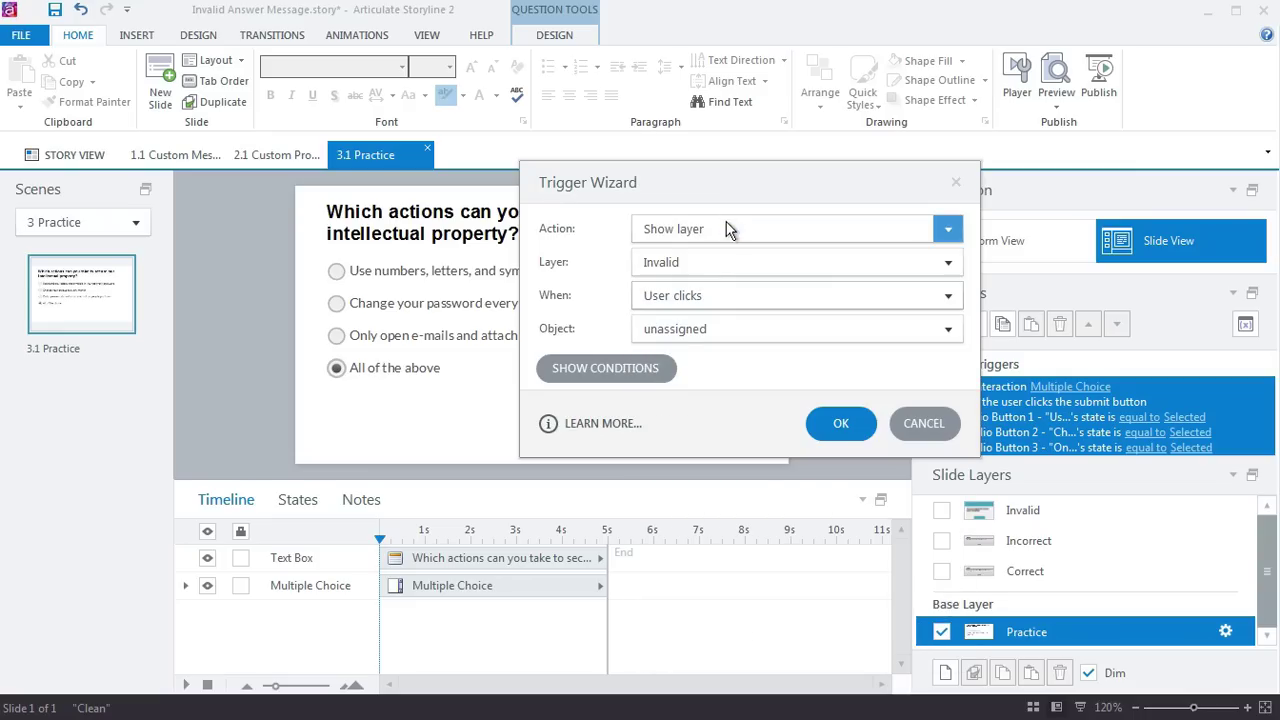
{"action": "left_click", "coordinate": [677, 329]}
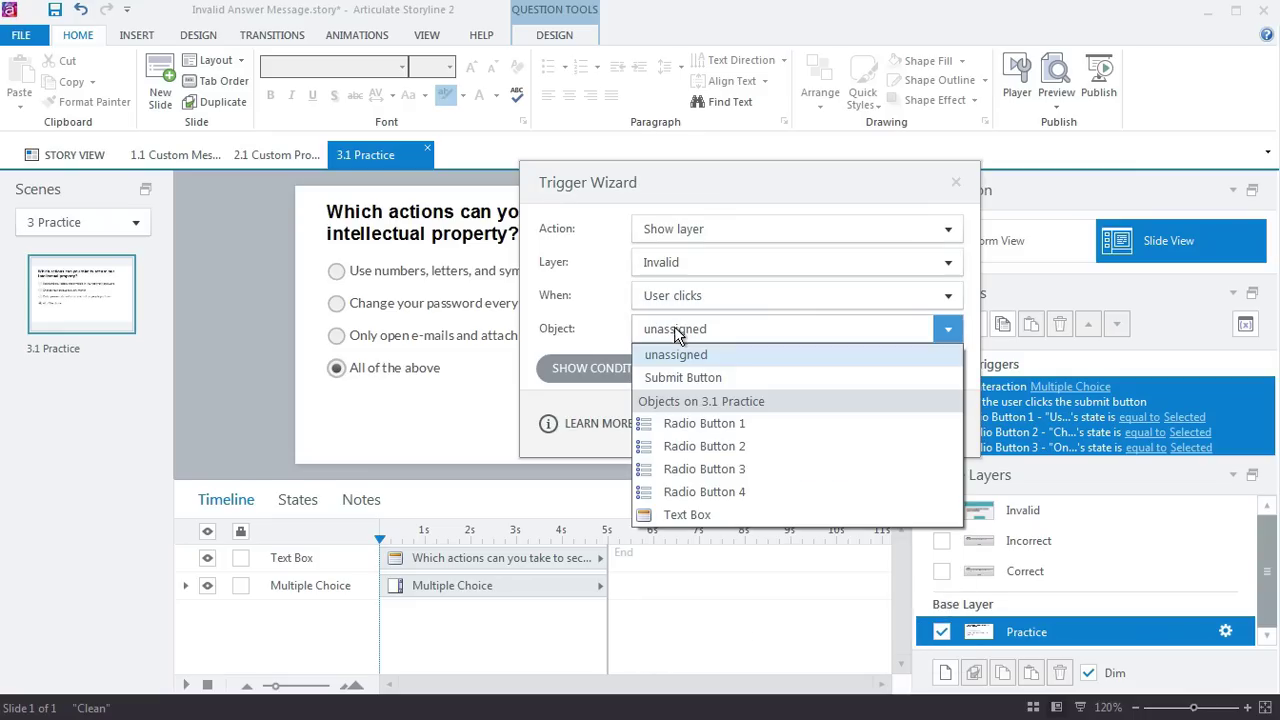
{"action": "left_click", "coordinate": [698, 380]}
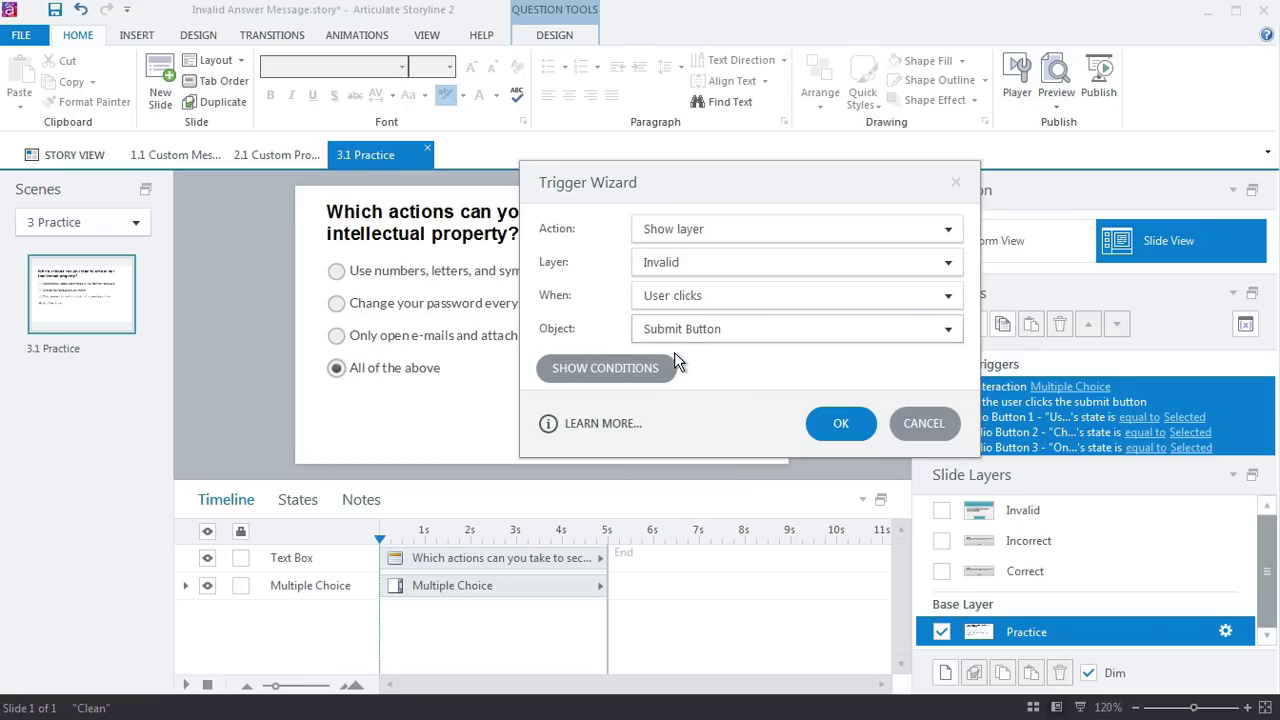
{"action": "left_click_drag", "start_coordinate": [597, 185], "coordinate": [753, 95]}
Add conditions requiring Radio Button 1 and Radio Button 2 to be Normal.
{"action": "left_click", "coordinate": [760, 278]}
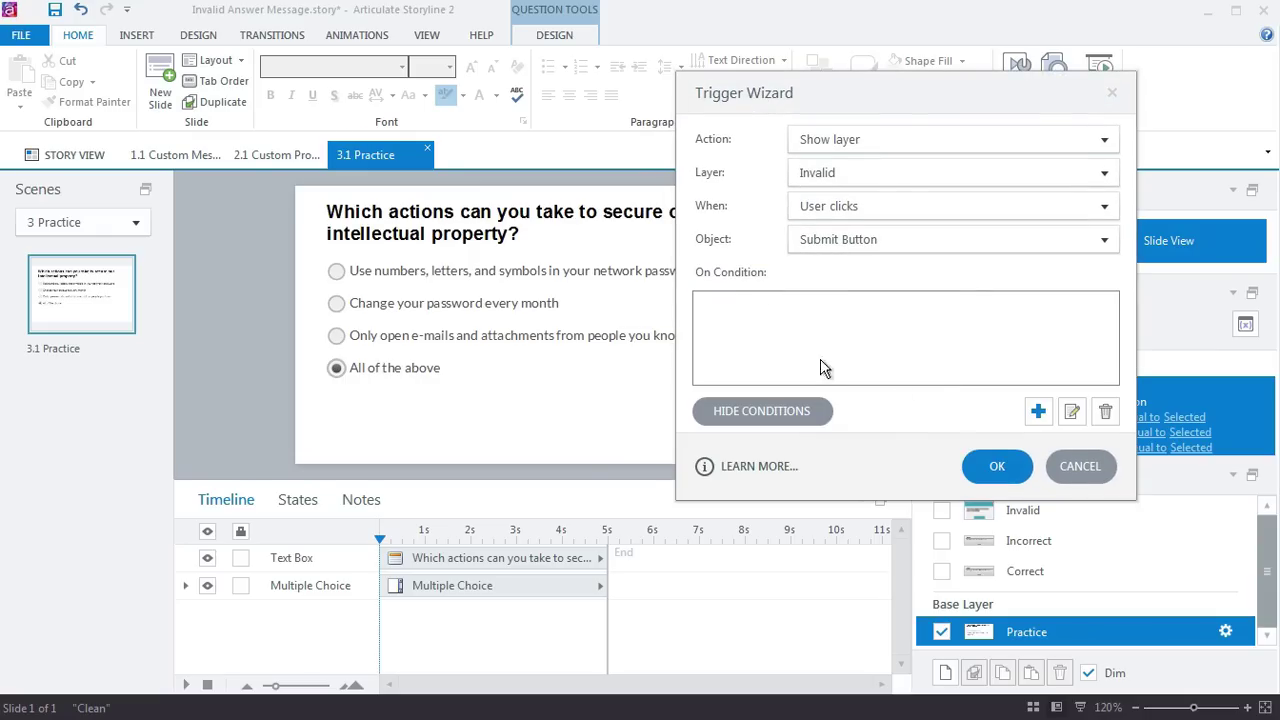
{"action": "left_click", "coordinate": [1038, 411]}
{"action": "left_click", "coordinate": [931, 269]}
{"action": "left_click", "coordinate": [936, 292]}
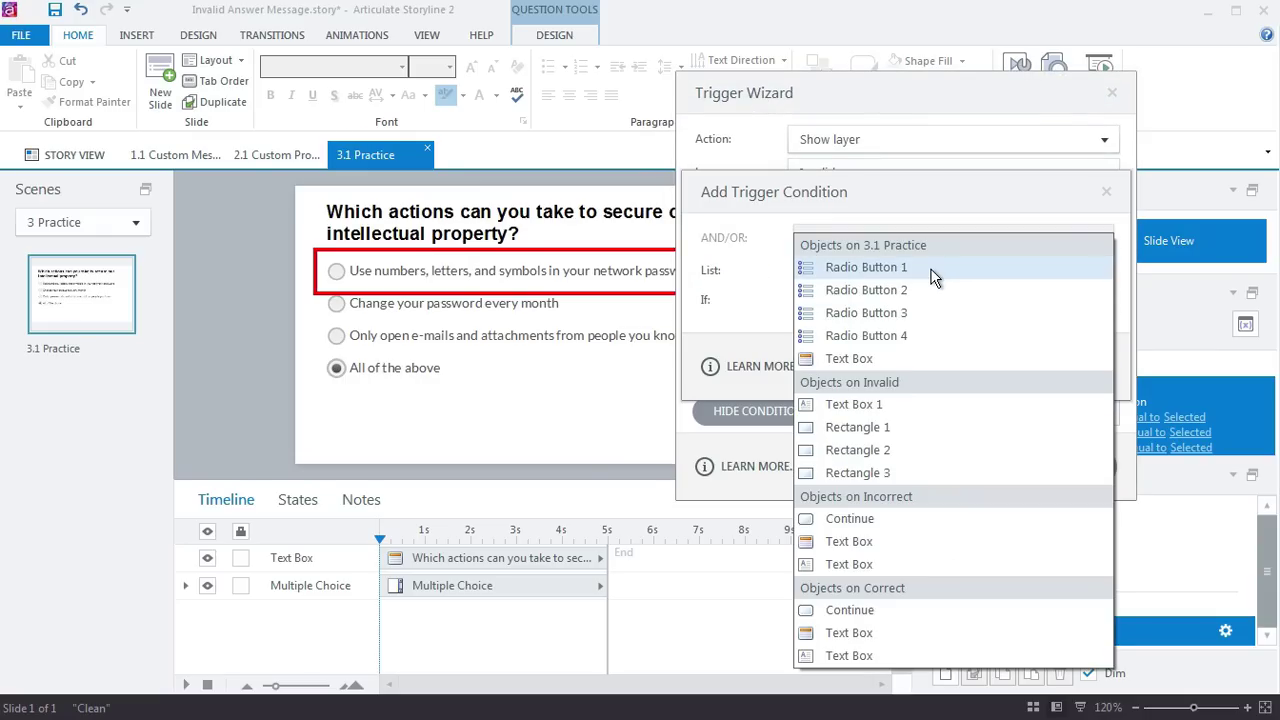
{"action": "left_click", "coordinate": [866, 267]}
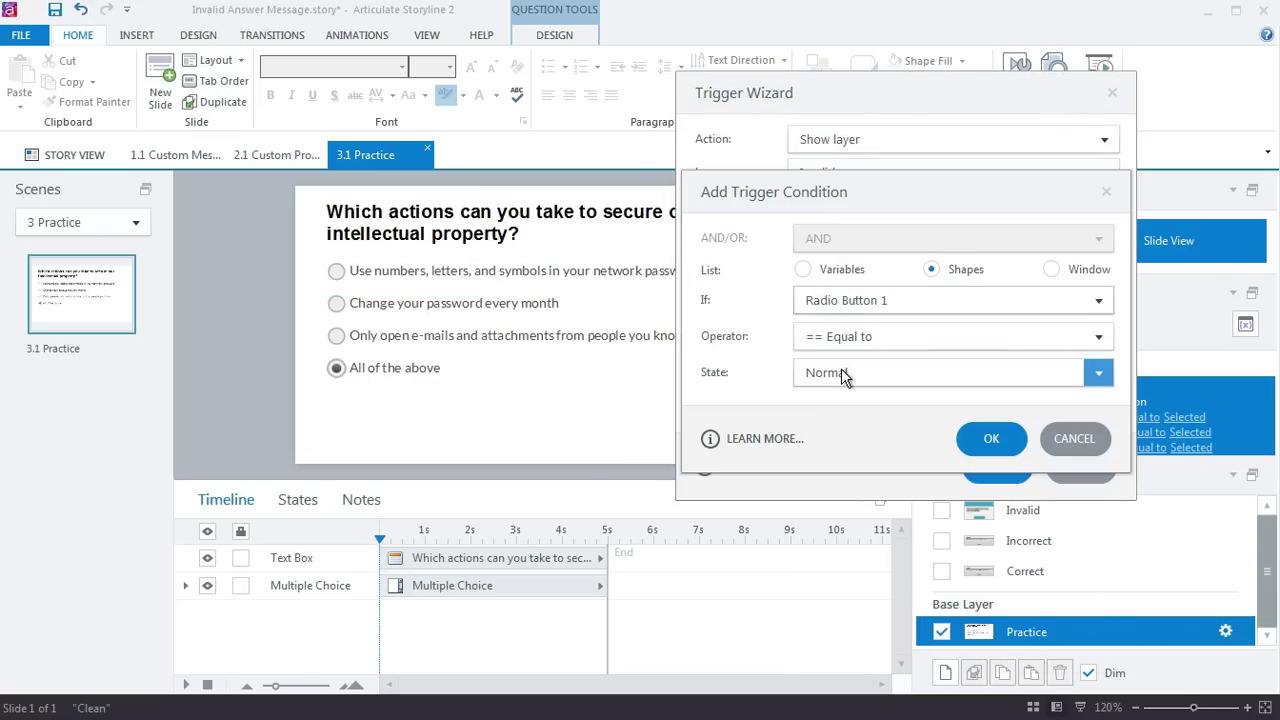
{"action": "left_click", "coordinate": [994, 441]}
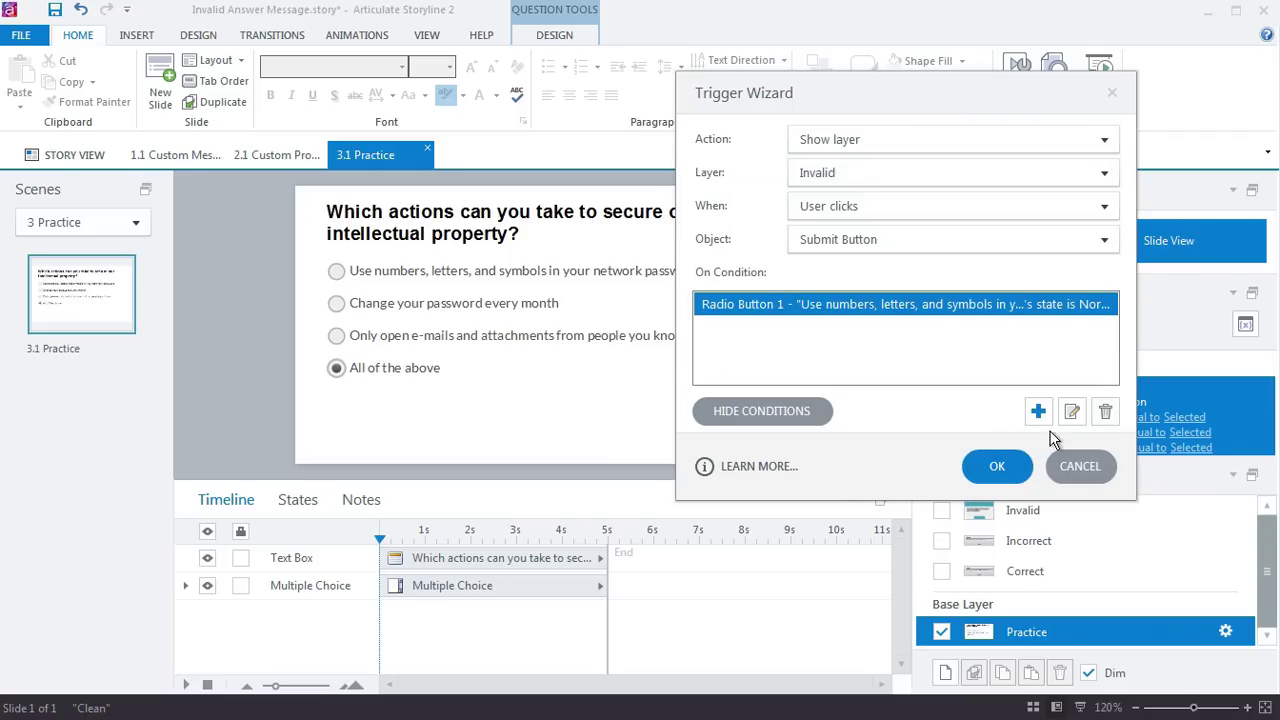
{"action": "left_click", "coordinate": [1038, 411]}
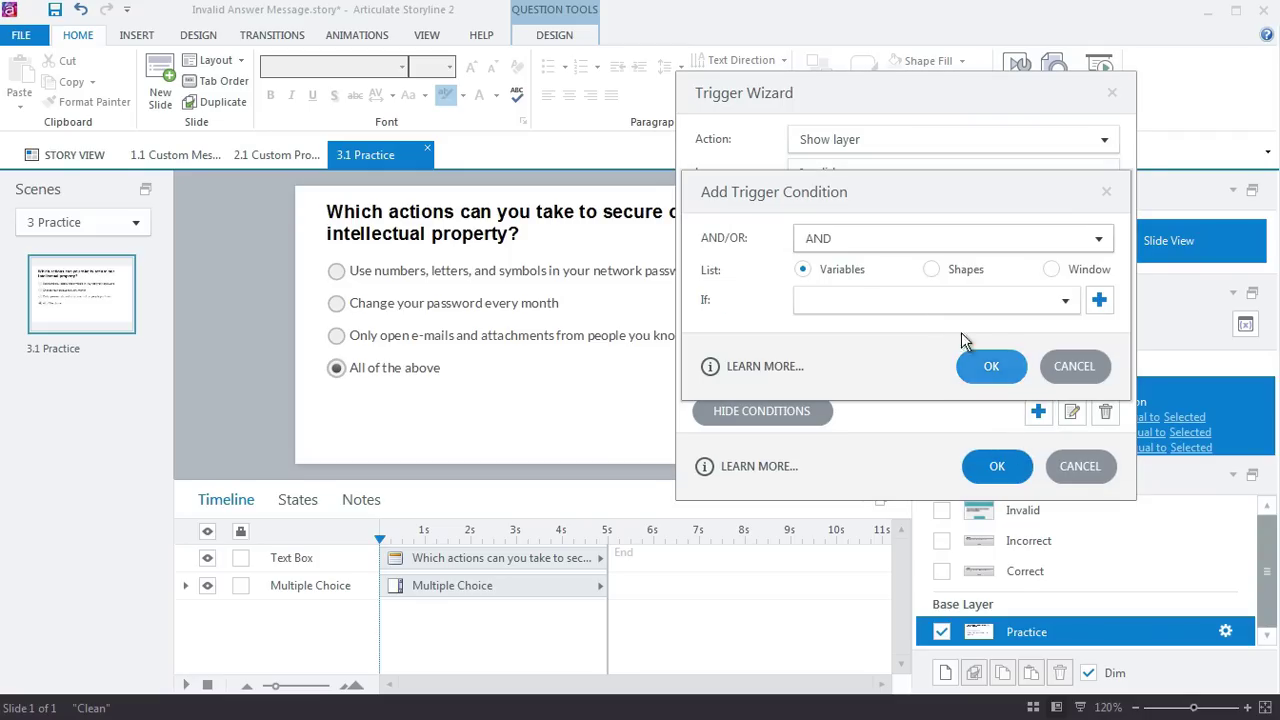
{"action": "left_click", "coordinate": [931, 269]}
{"action": "left_click", "coordinate": [915, 299]}
{"action": "left_click", "coordinate": [914, 283]}
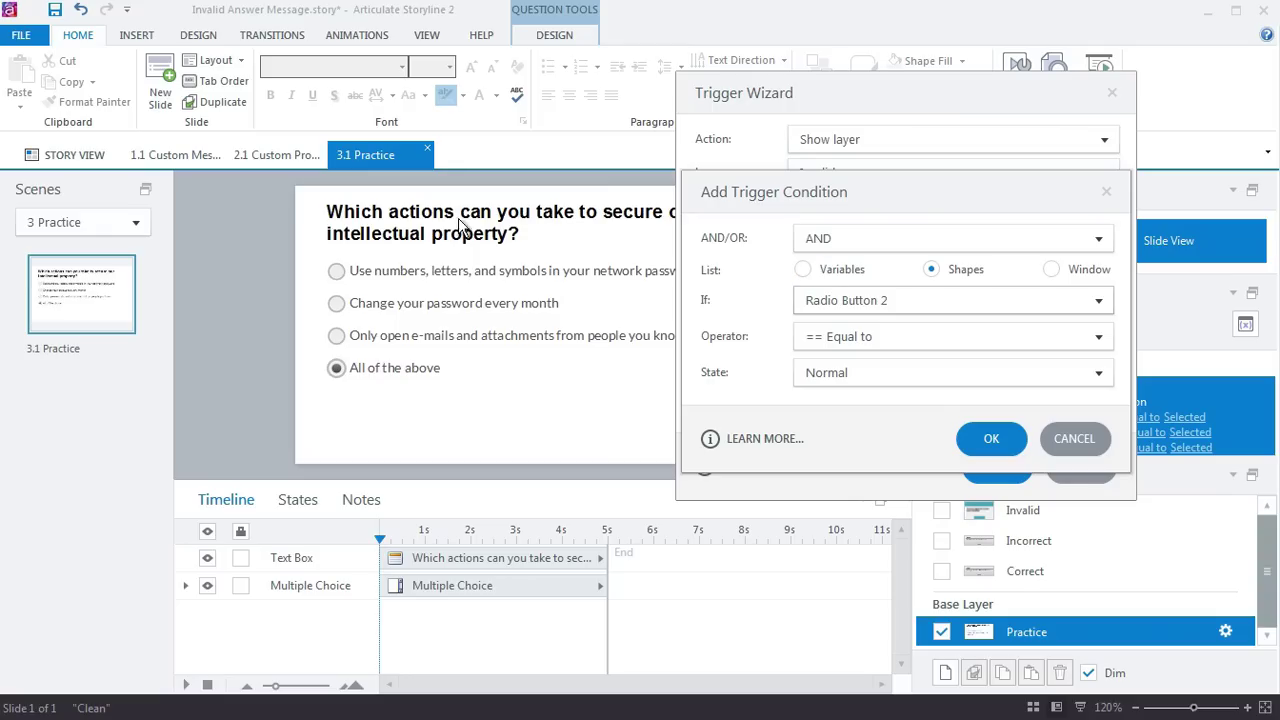
{"action": "left_click", "coordinate": [970, 440]}
Add Normal-state conditions for Radio Buttons 3 and 4 and save the trigger.
{"action": "left_click", "coordinate": [1038, 411]}
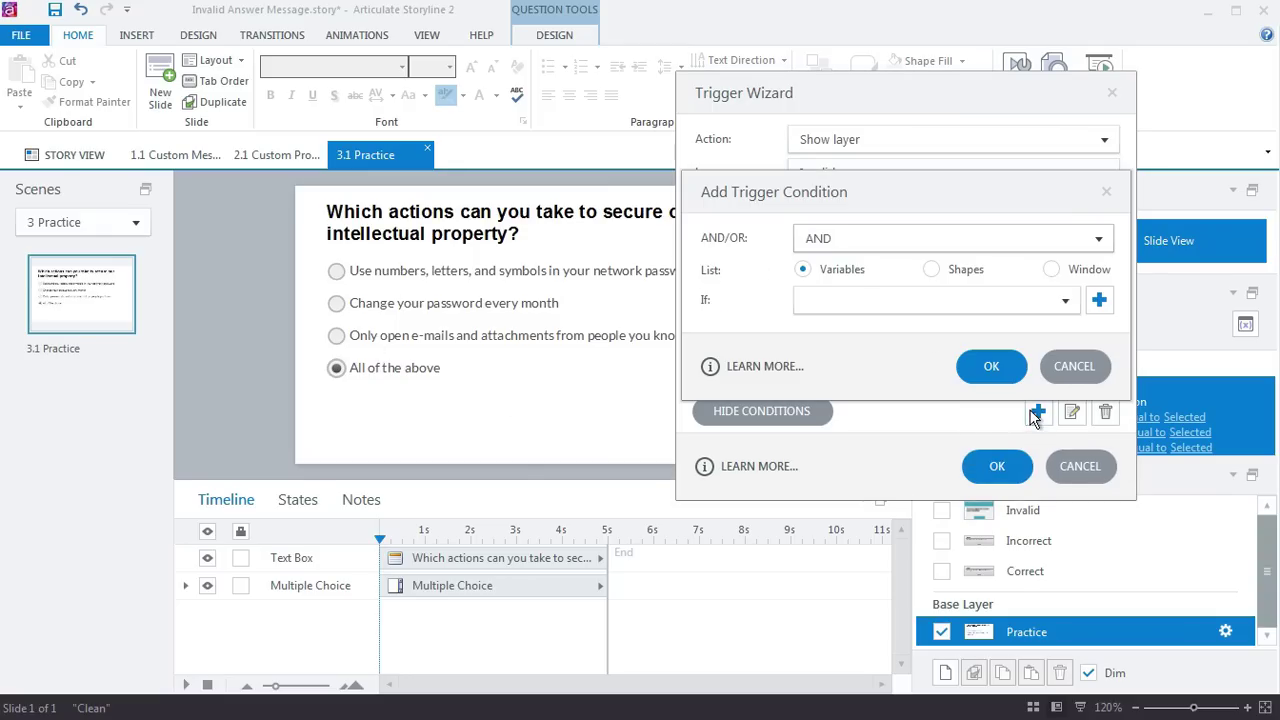
{"action": "left_click", "coordinate": [931, 269]}
{"action": "left_click", "coordinate": [919, 302]}
{"action": "left_click", "coordinate": [924, 314]}
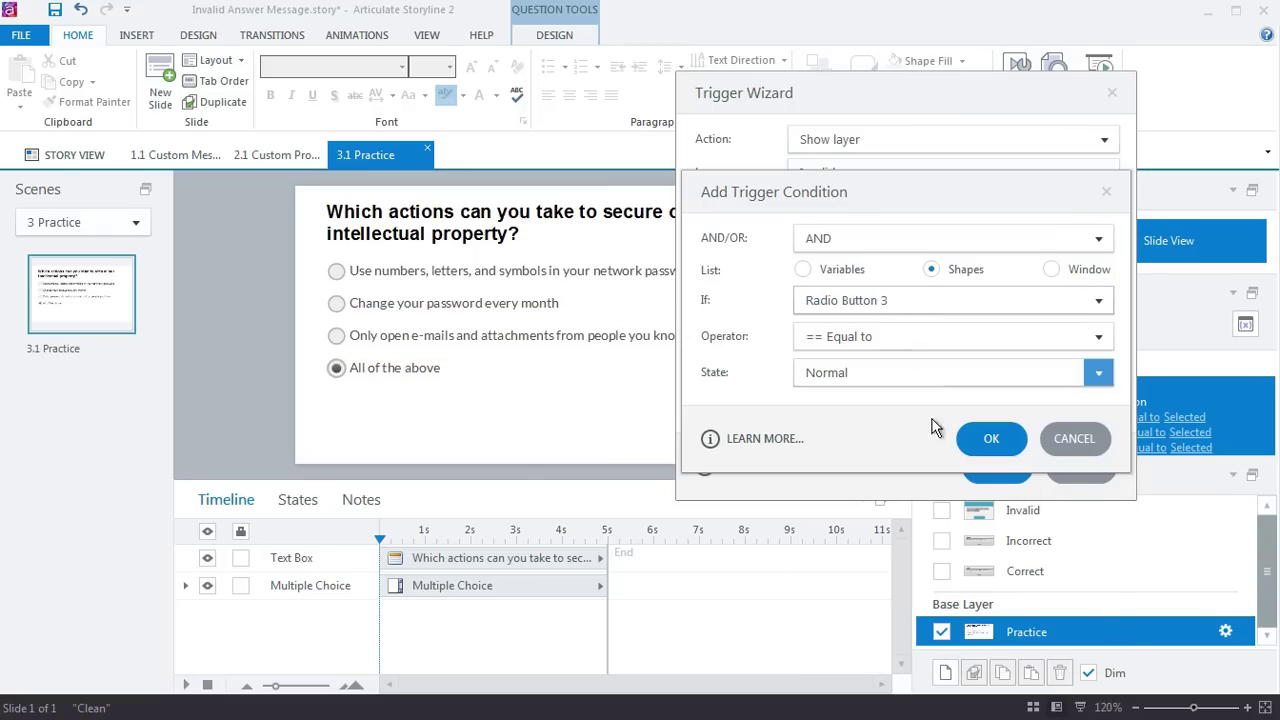
{"action": "left_click", "coordinate": [975, 439]}
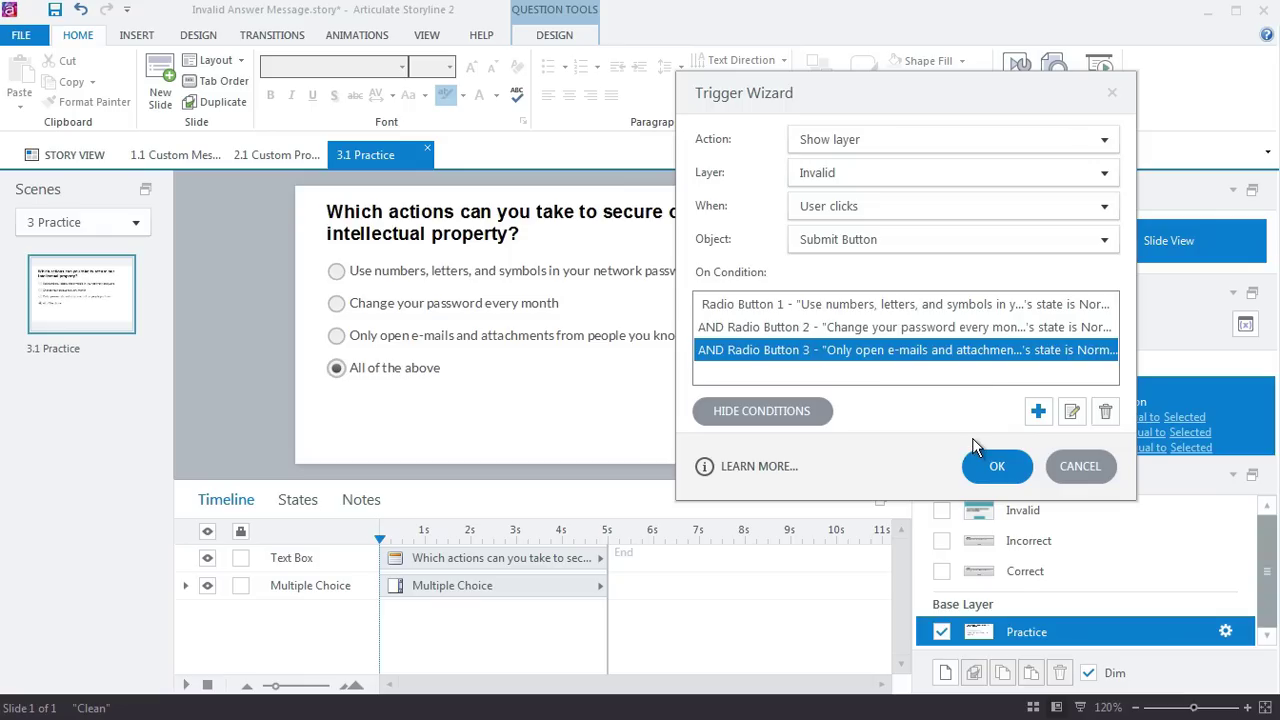
{"action": "left_click", "coordinate": [1038, 411]}
{"action": "left_click", "coordinate": [931, 269]}
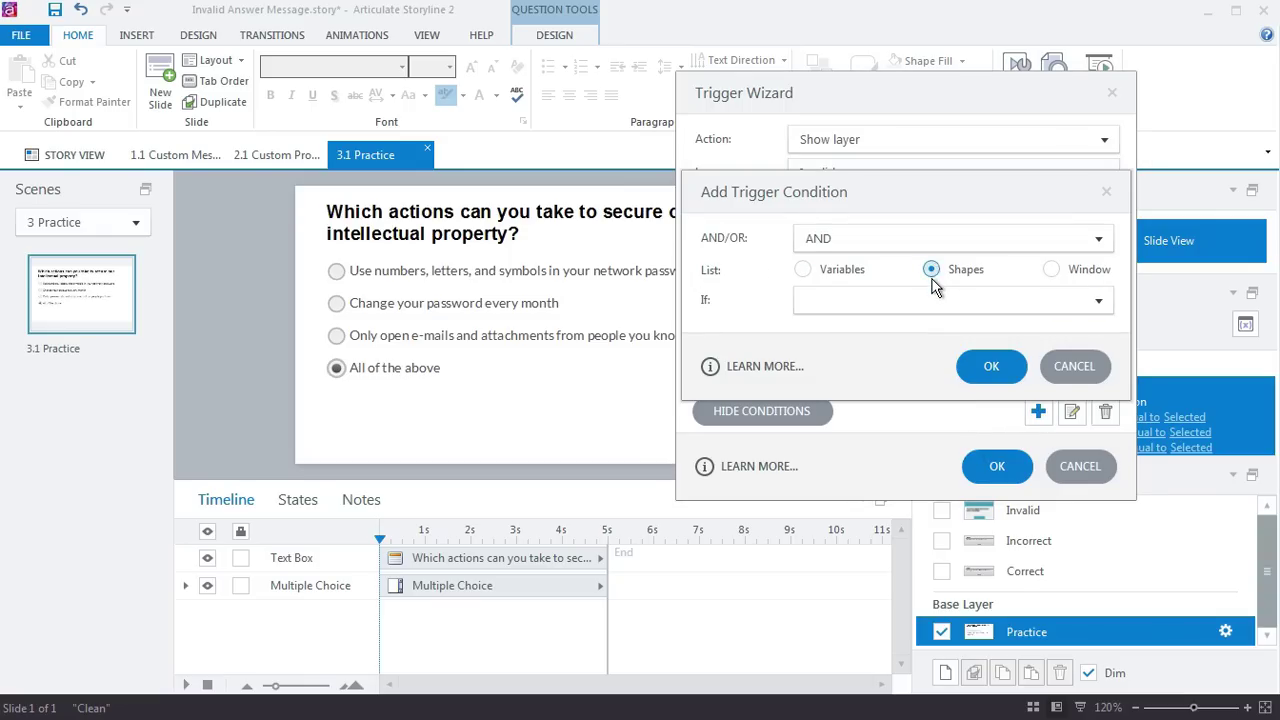
{"action": "left_click", "coordinate": [930, 303]}
{"action": "left_click", "coordinate": [930, 337]}
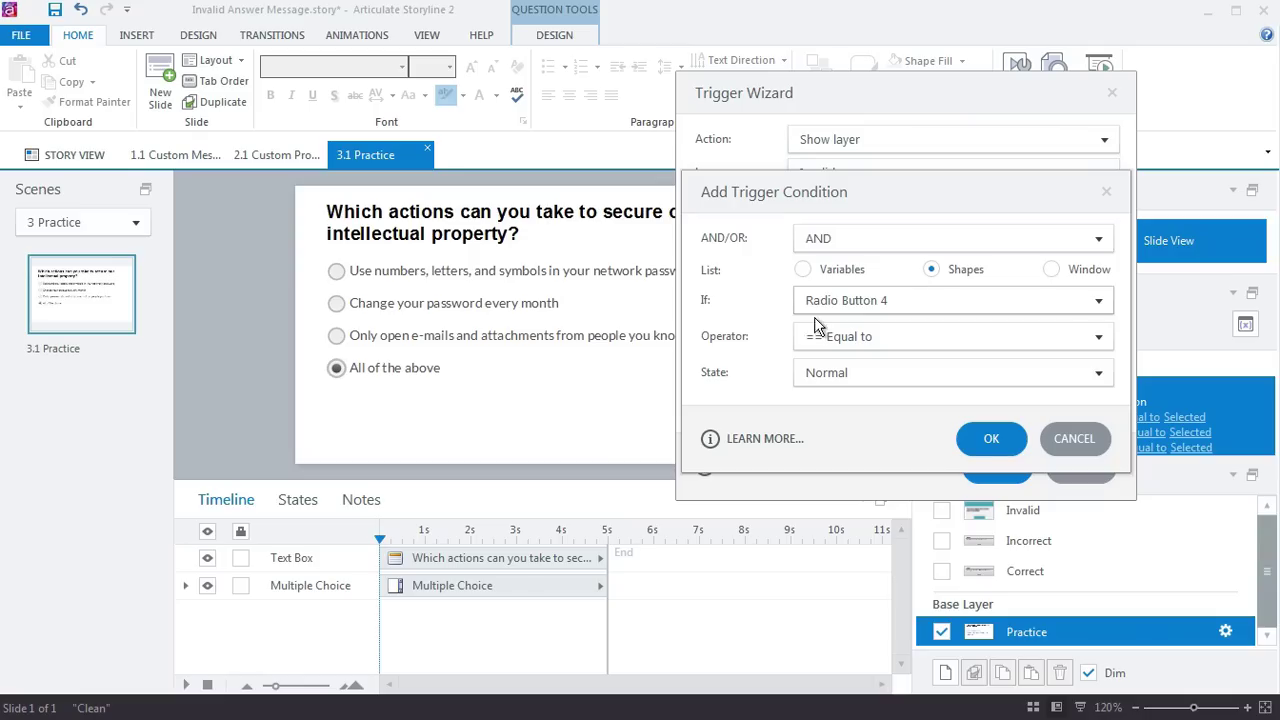
{"action": "left_click", "coordinate": [985, 439]}
{"action": "left_click", "coordinate": [993, 463]}
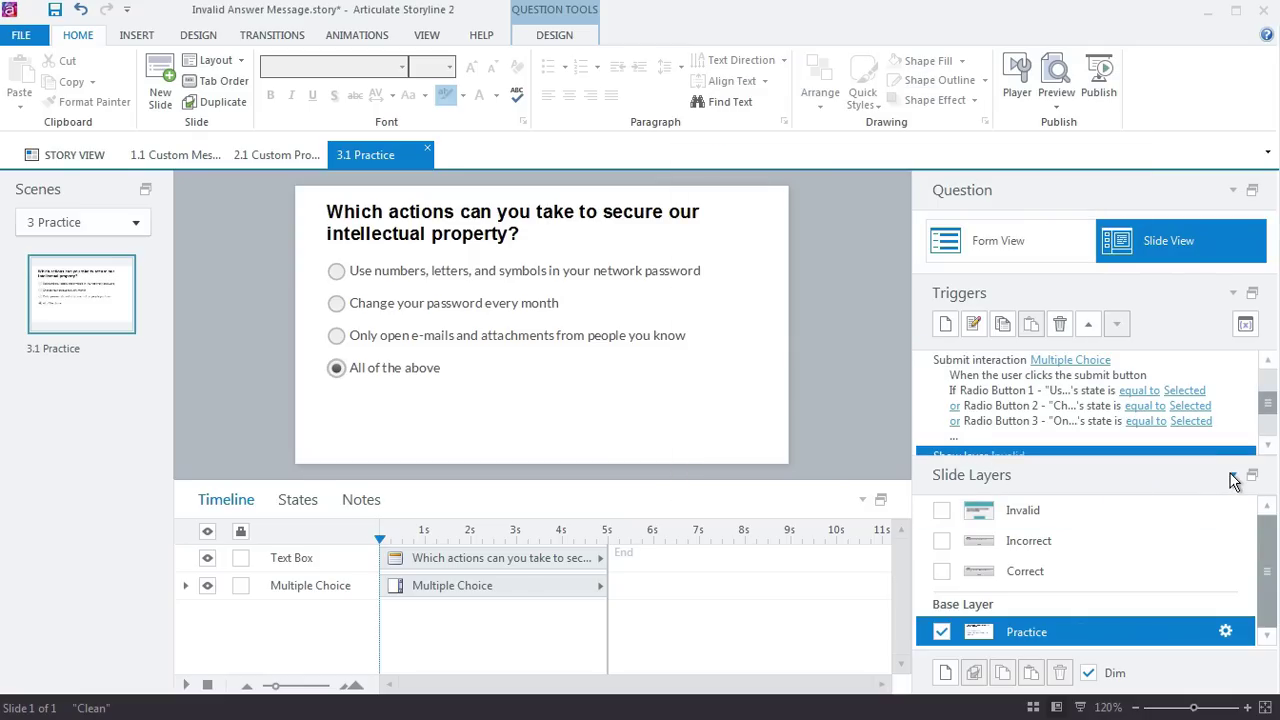
Move the Show layer Invalid trigger above the Submit interaction trigger and preview the slide.
{"action": "left_click", "coordinate": [1233, 477]}
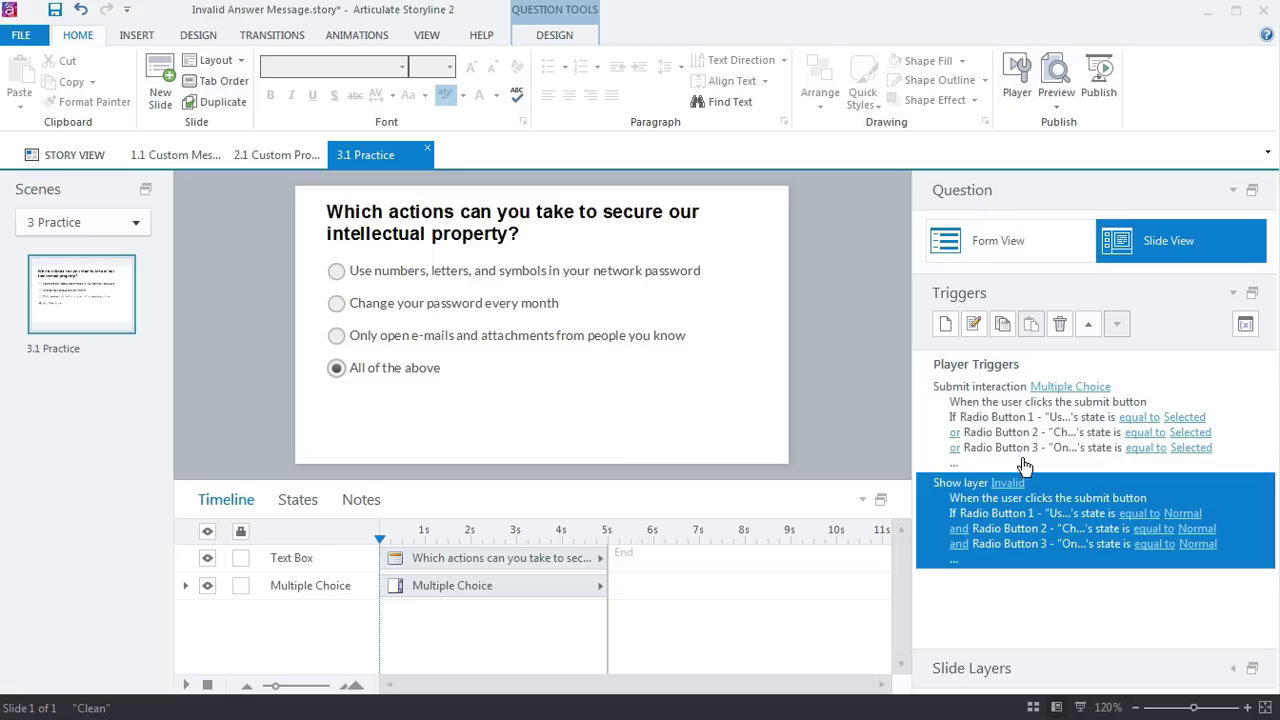
{"action": "left_click", "coordinate": [1089, 330]}
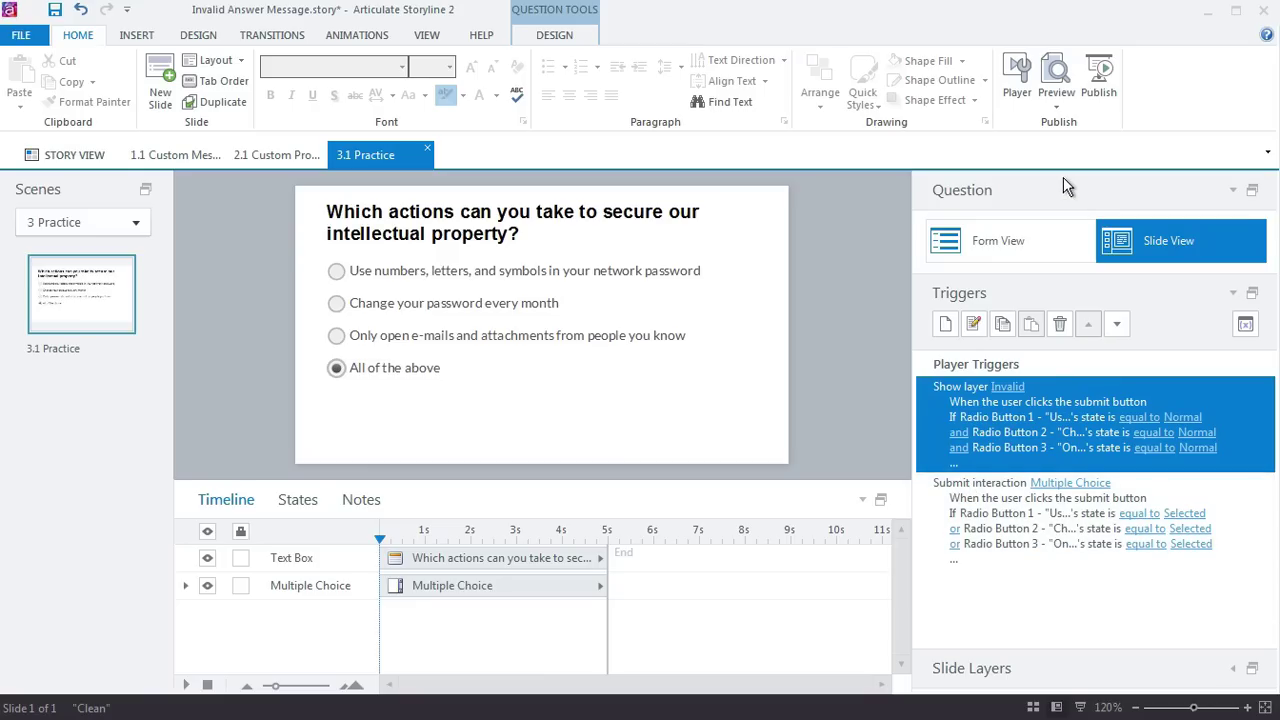
{"action": "key", "text": "ctrl+F12"}
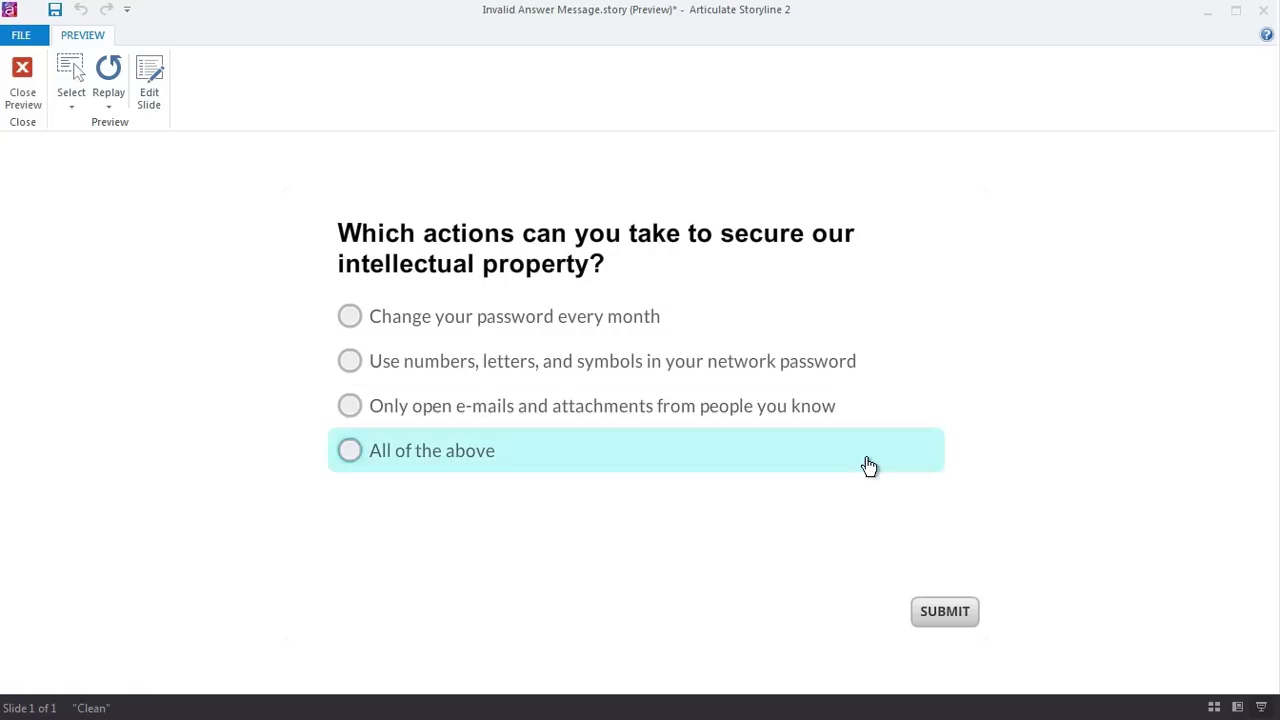
Submit with no answer to see Invalid Answer, then submit the known-people e-mail answer to see Incorrect.
{"action": "left_click", "coordinate": [966, 620]}
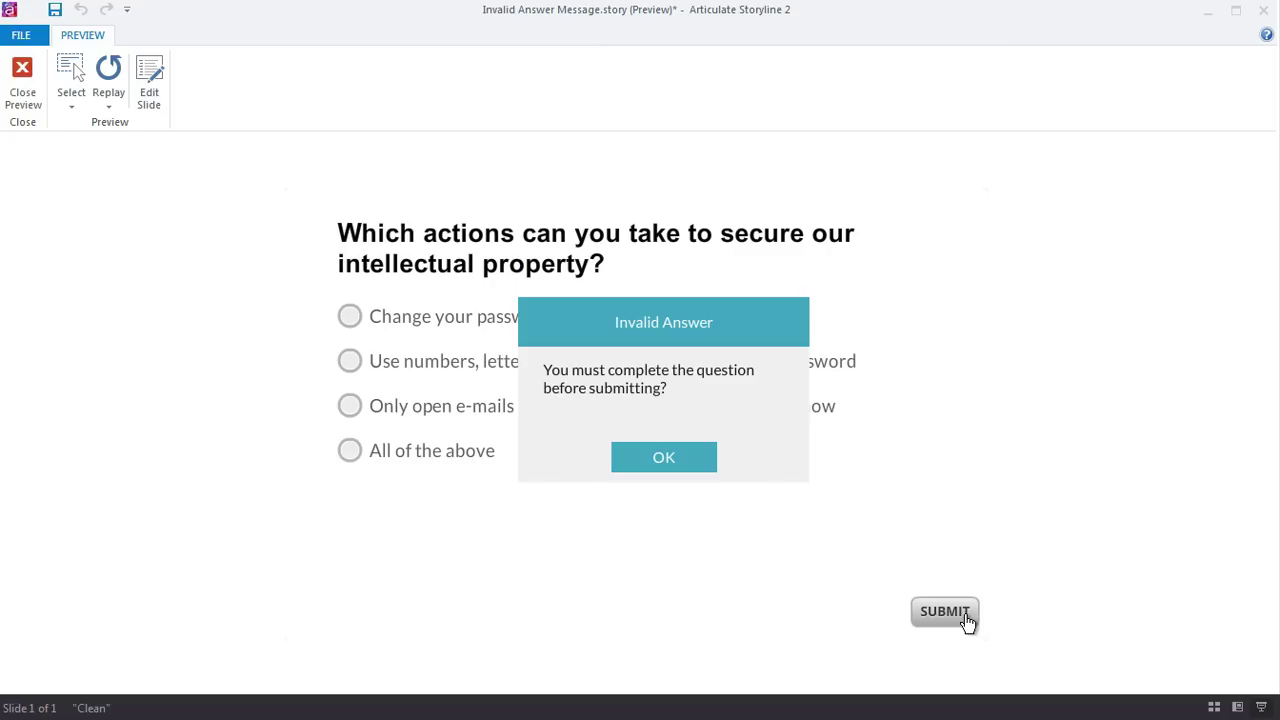
{"action": "left_click", "coordinate": [679, 460]}
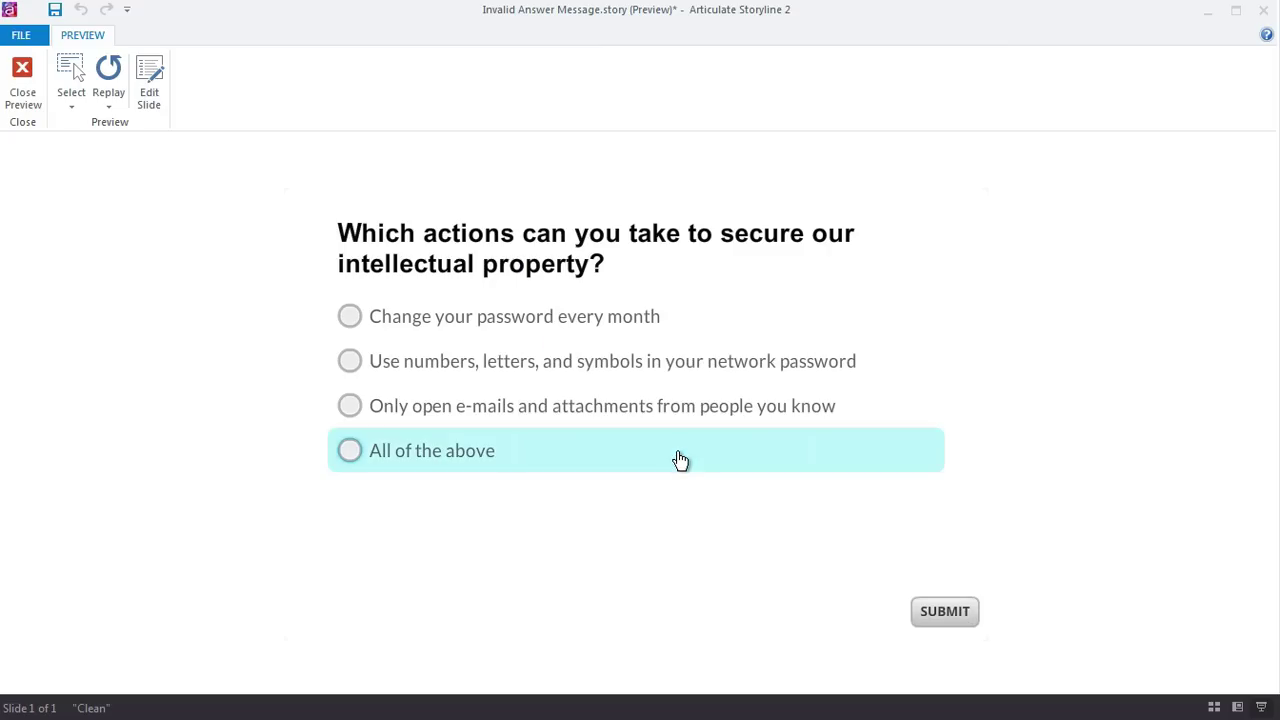
{"action": "left_click", "coordinate": [525, 422]}
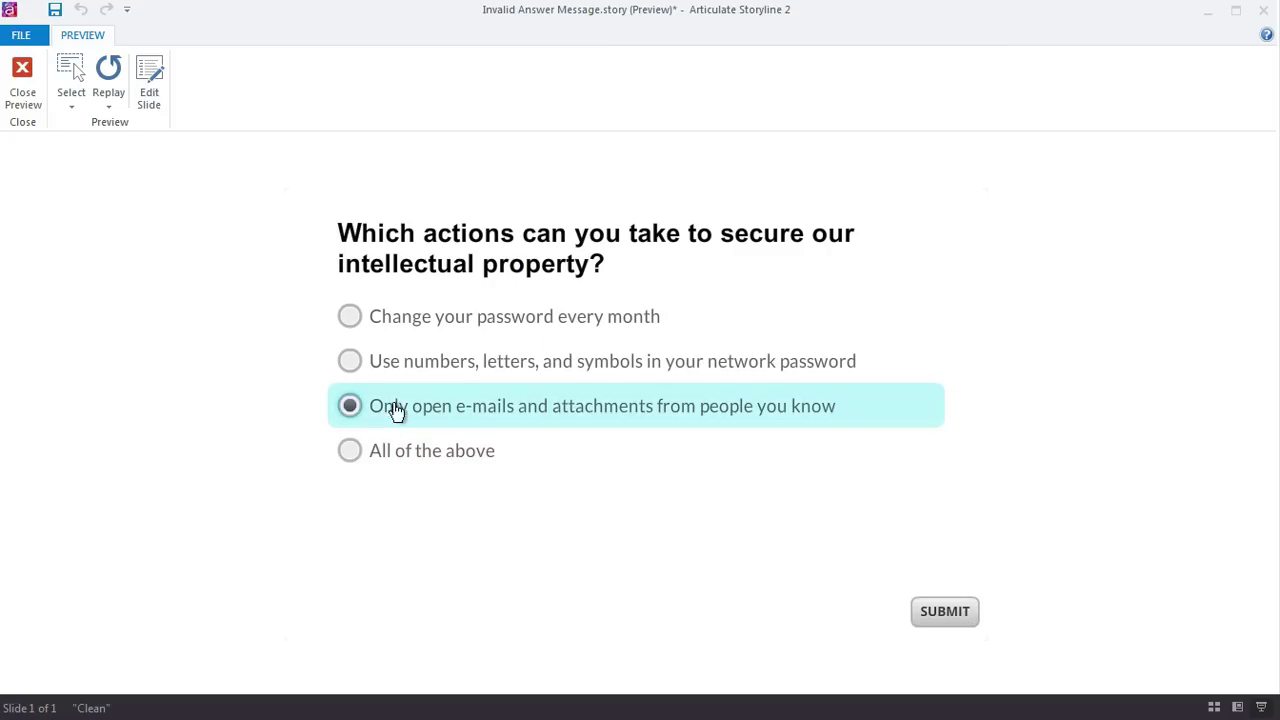
{"action": "left_click", "coordinate": [974, 615]}
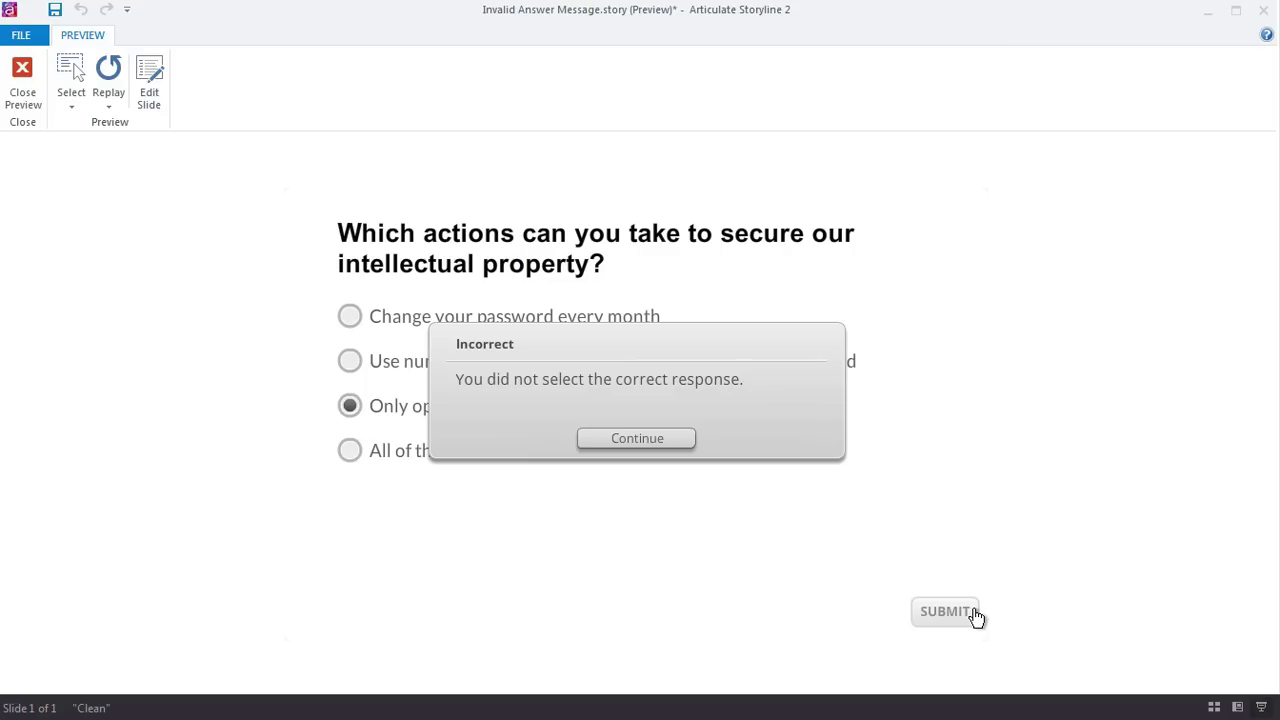
{"action": "left_click", "coordinate": [24, 88]}
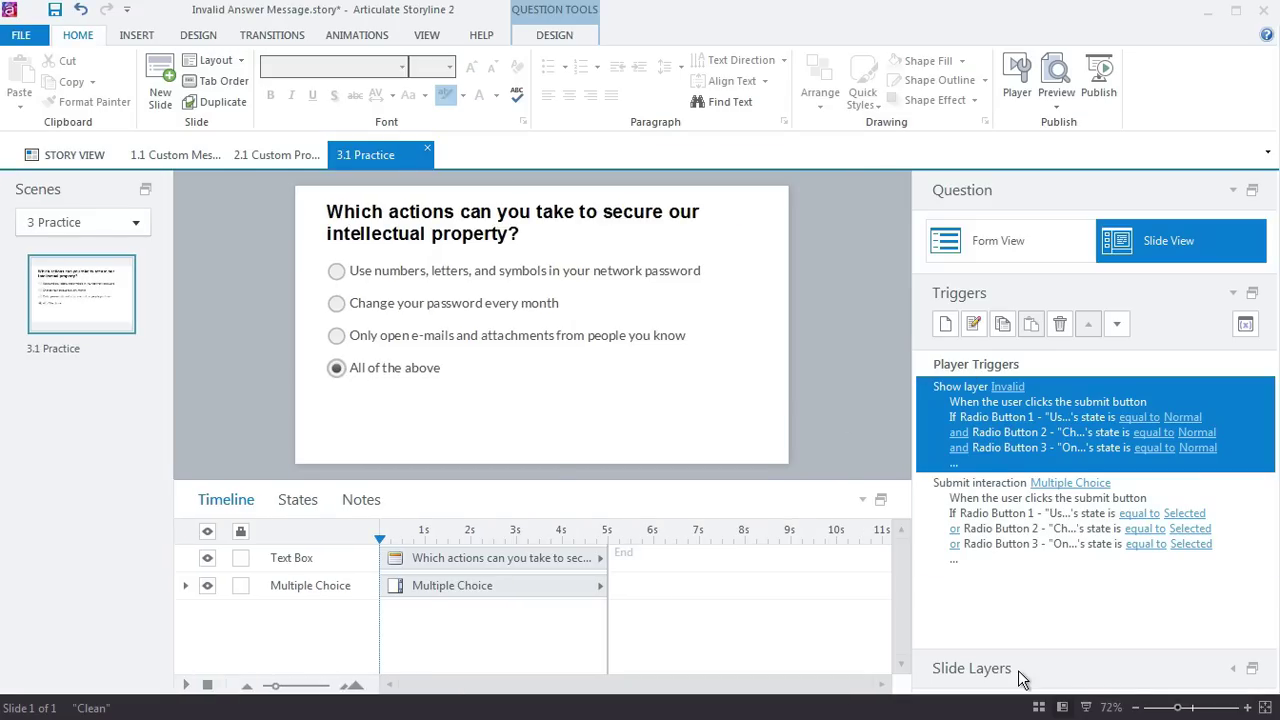
Show the Slide Layers panel and review the Invalid, Incorrect and Correct layers of 2.1 Custom Prompt.
{"action": "left_click", "coordinate": [1233, 669]}
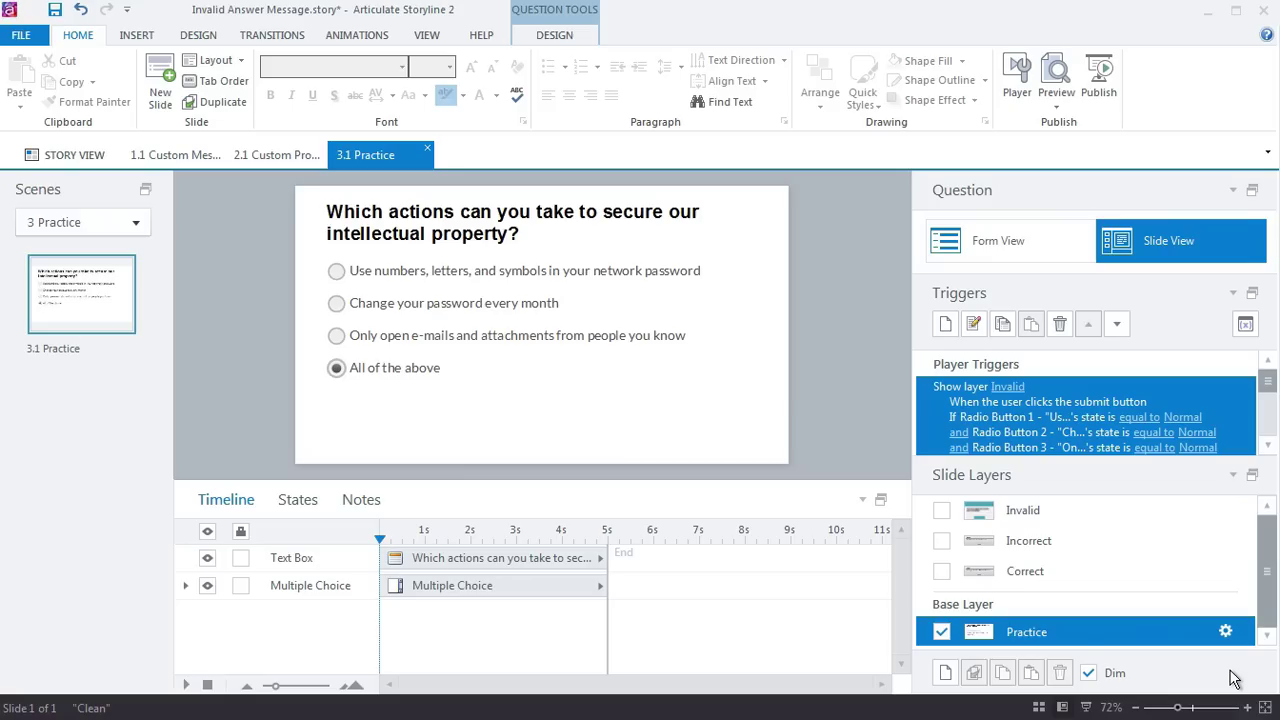
{"action": "left_click", "coordinate": [277, 157]}
{"action": "left_click", "coordinate": [1061, 503]}
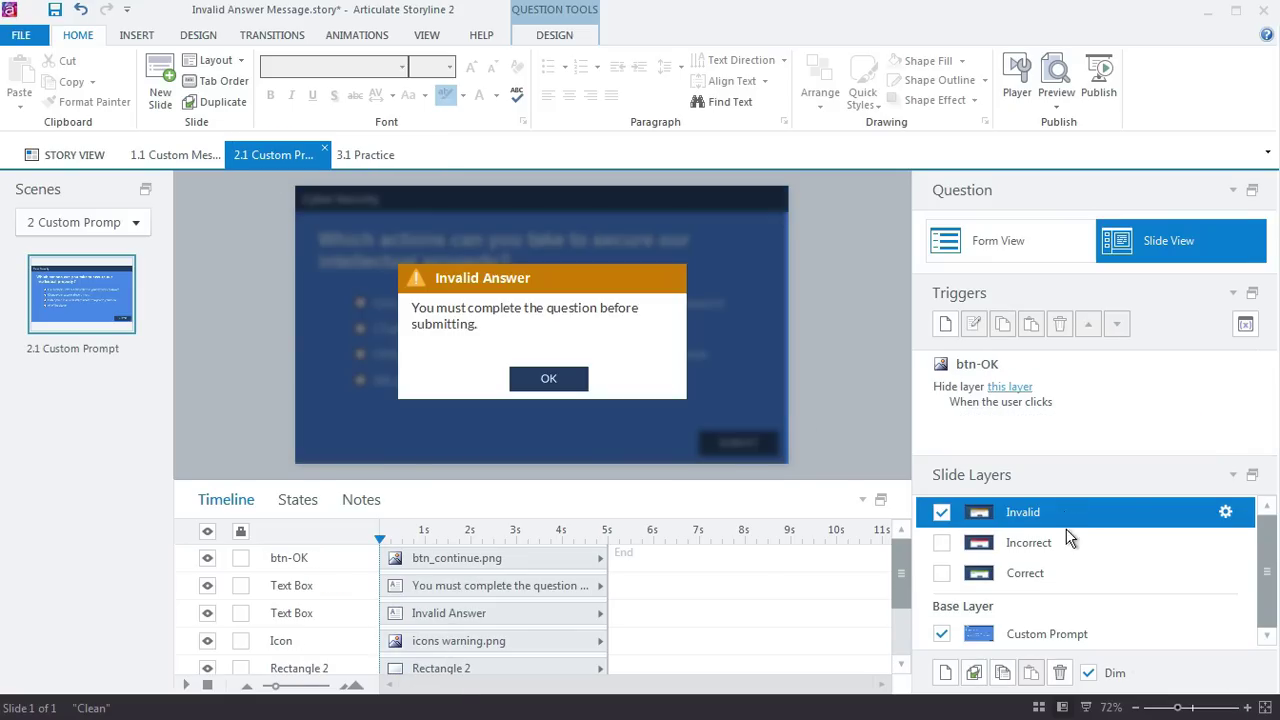
{"action": "left_click", "coordinate": [1067, 542]}
{"action": "left_click", "coordinate": [1070, 573]}
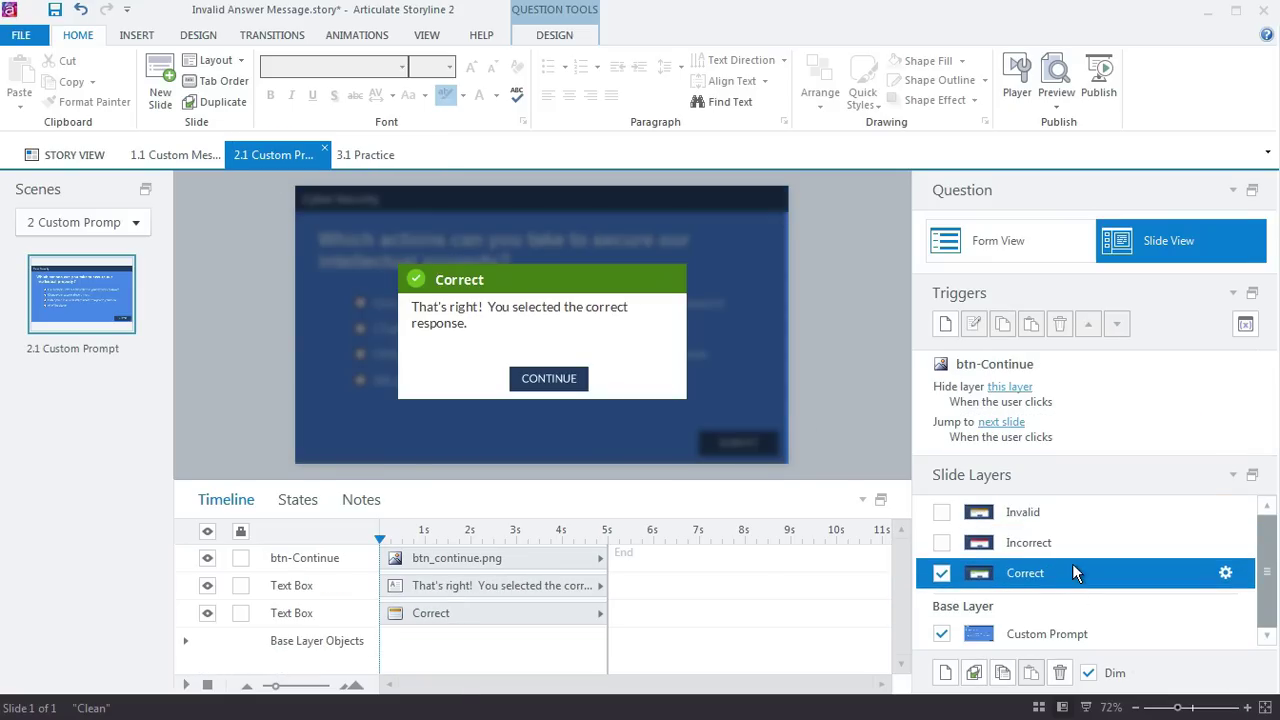